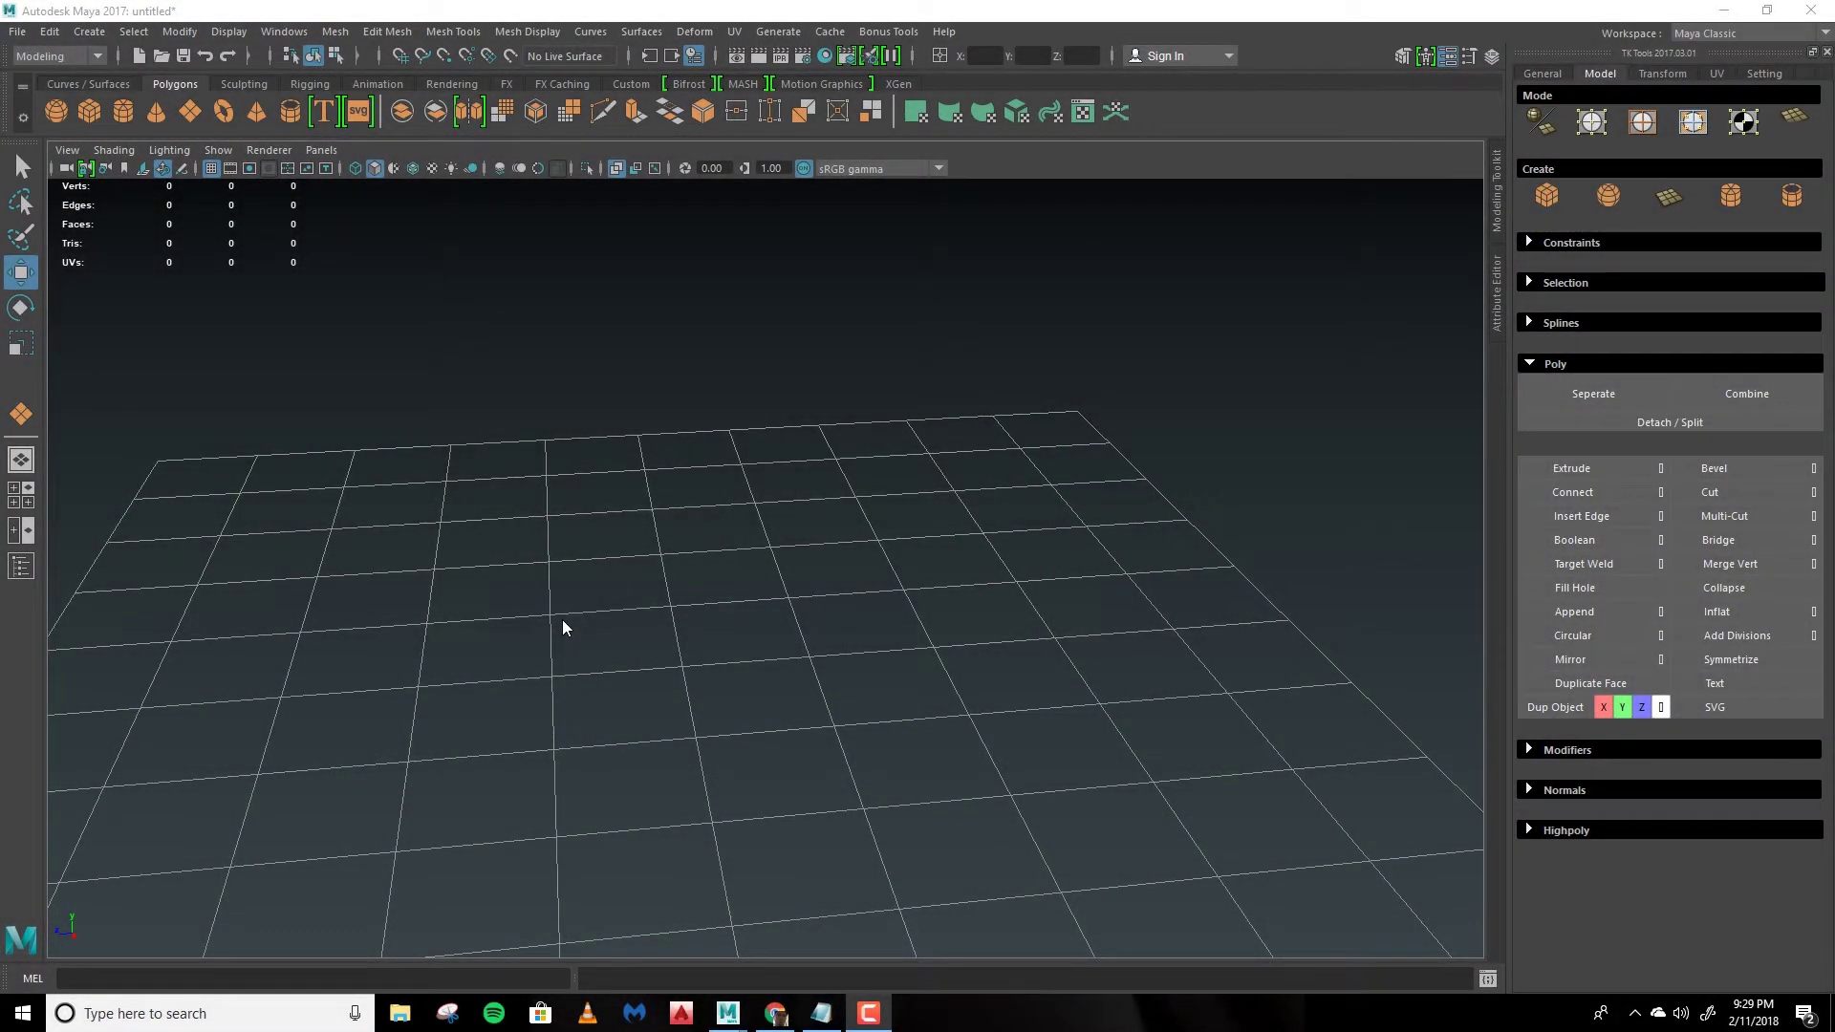
Step: In Preferences > Settings, set the Linear working unit to meter and save
click(284, 34)
mouse_move(381, 219)
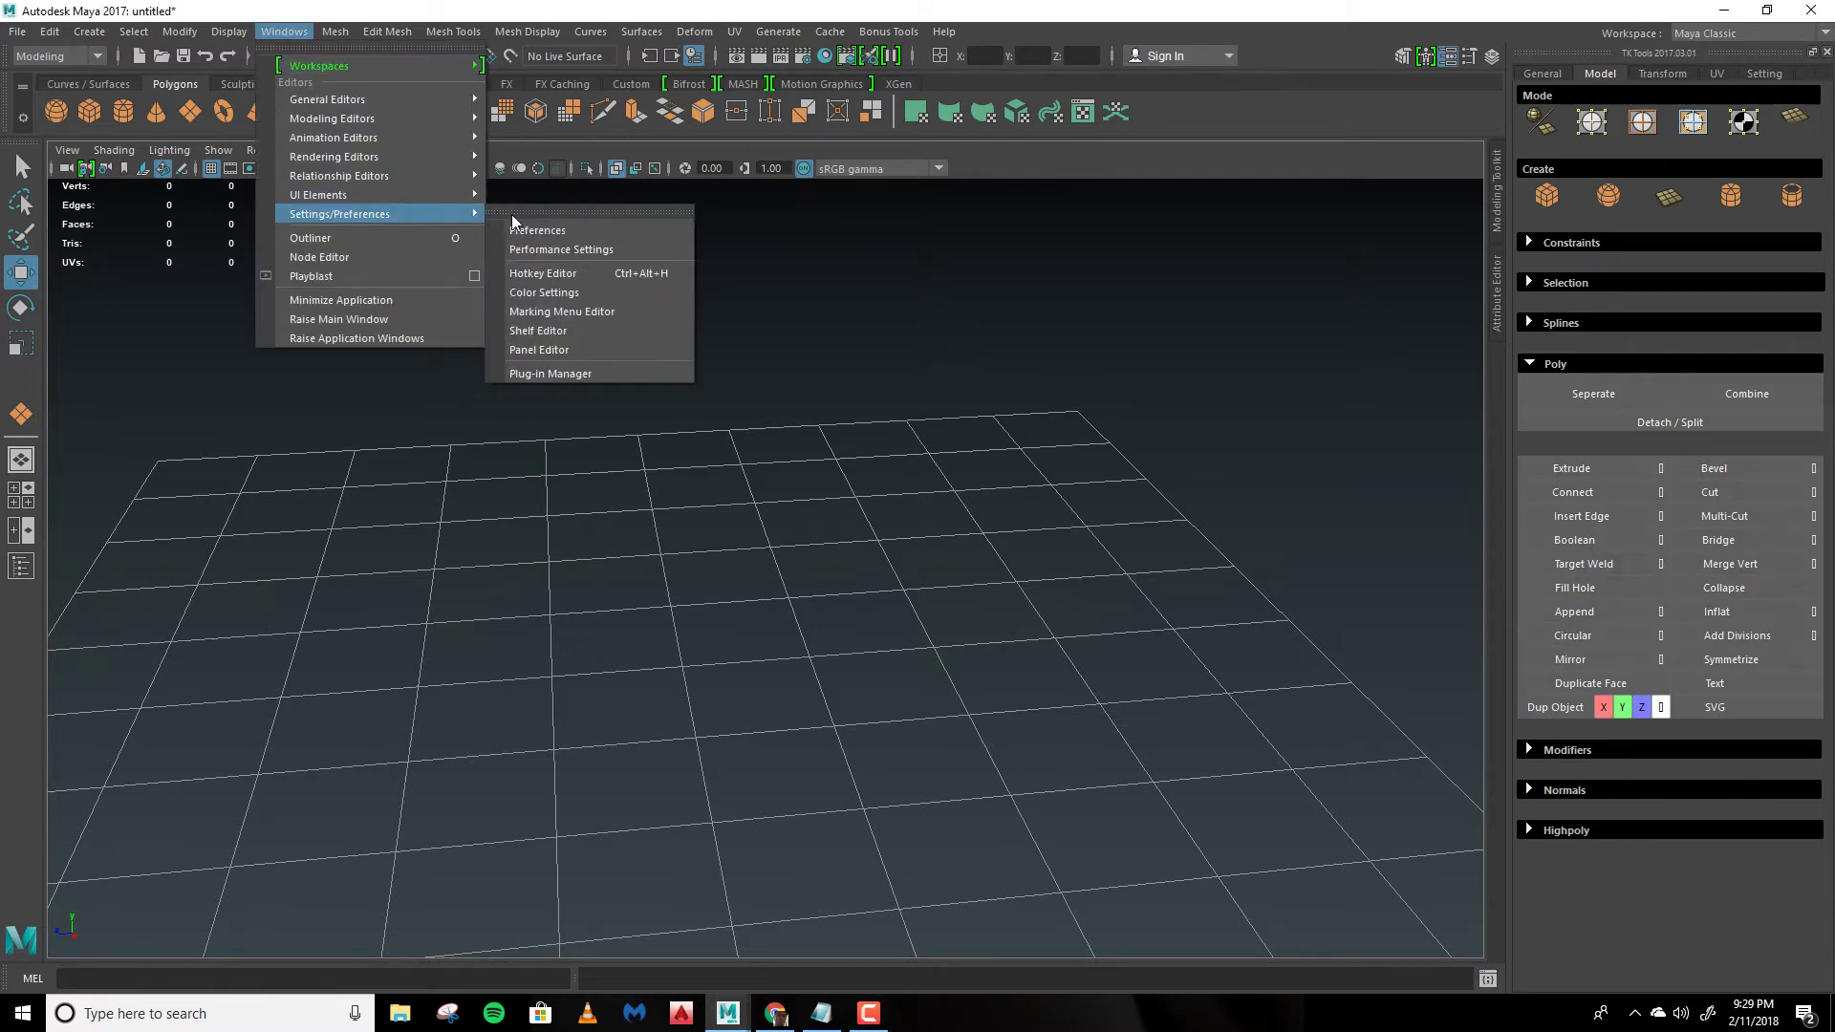
click(535, 232)
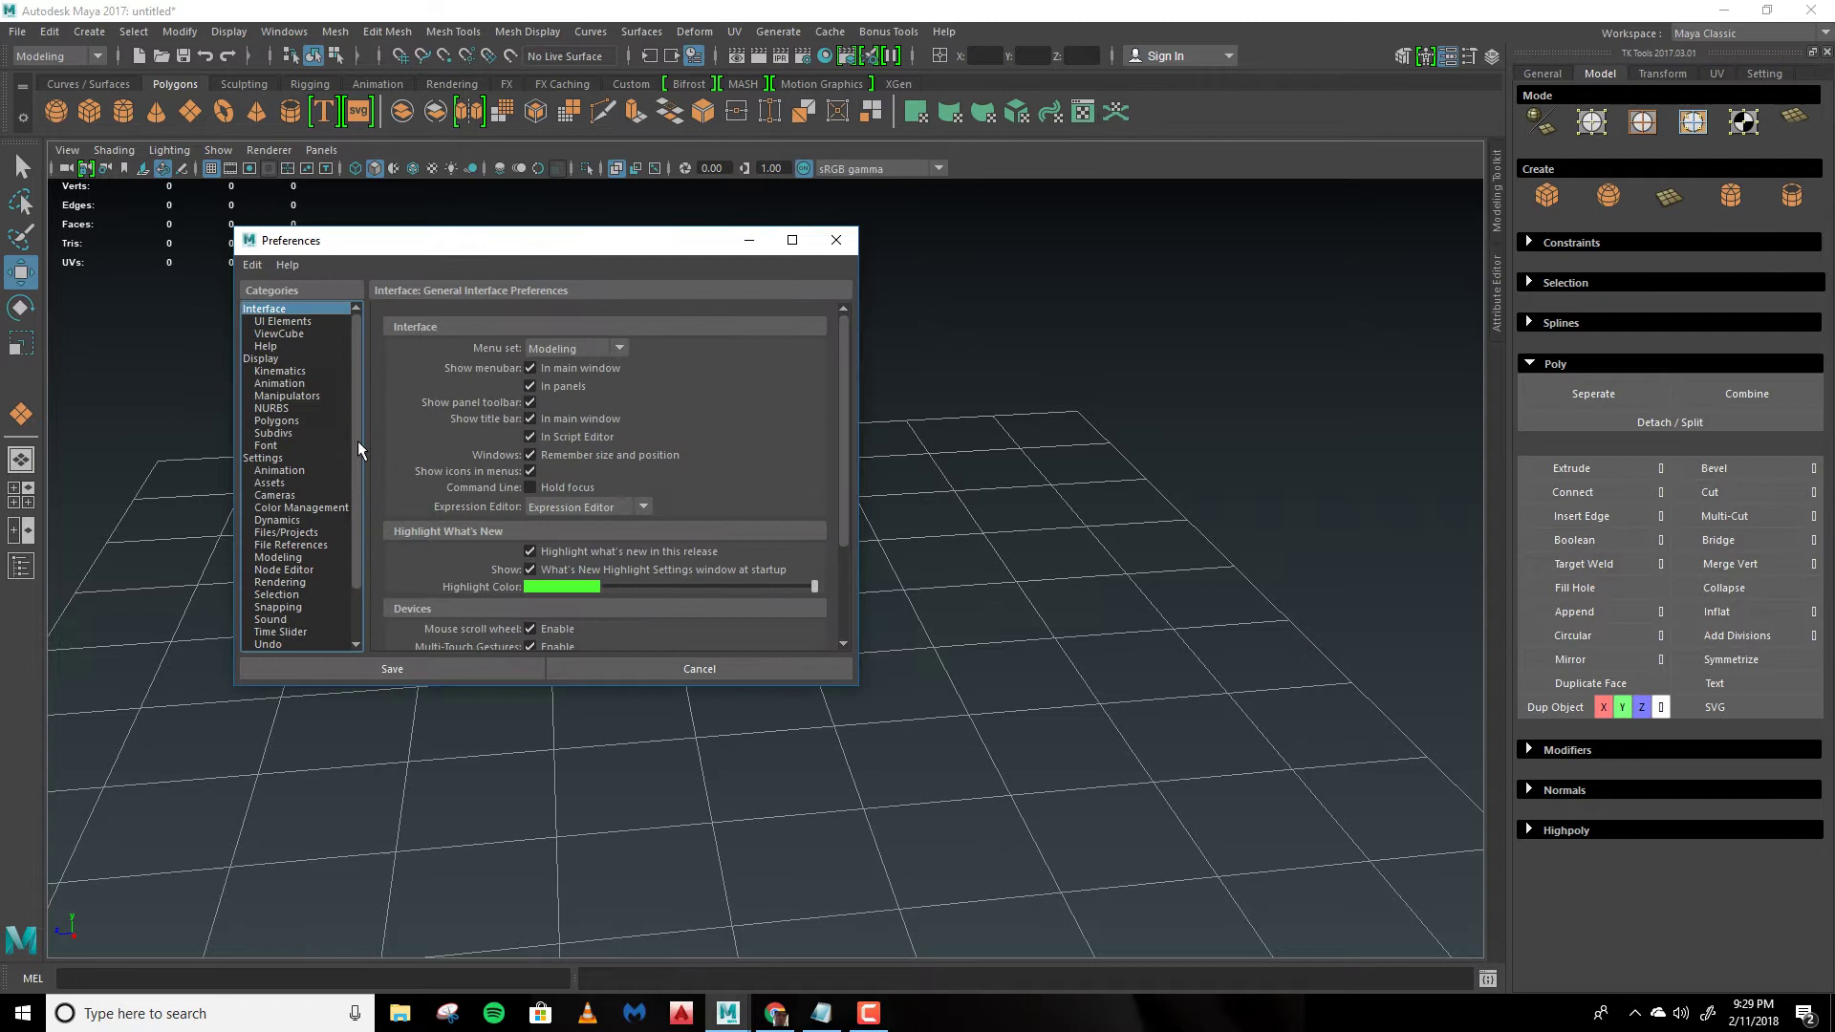
click(281, 457)
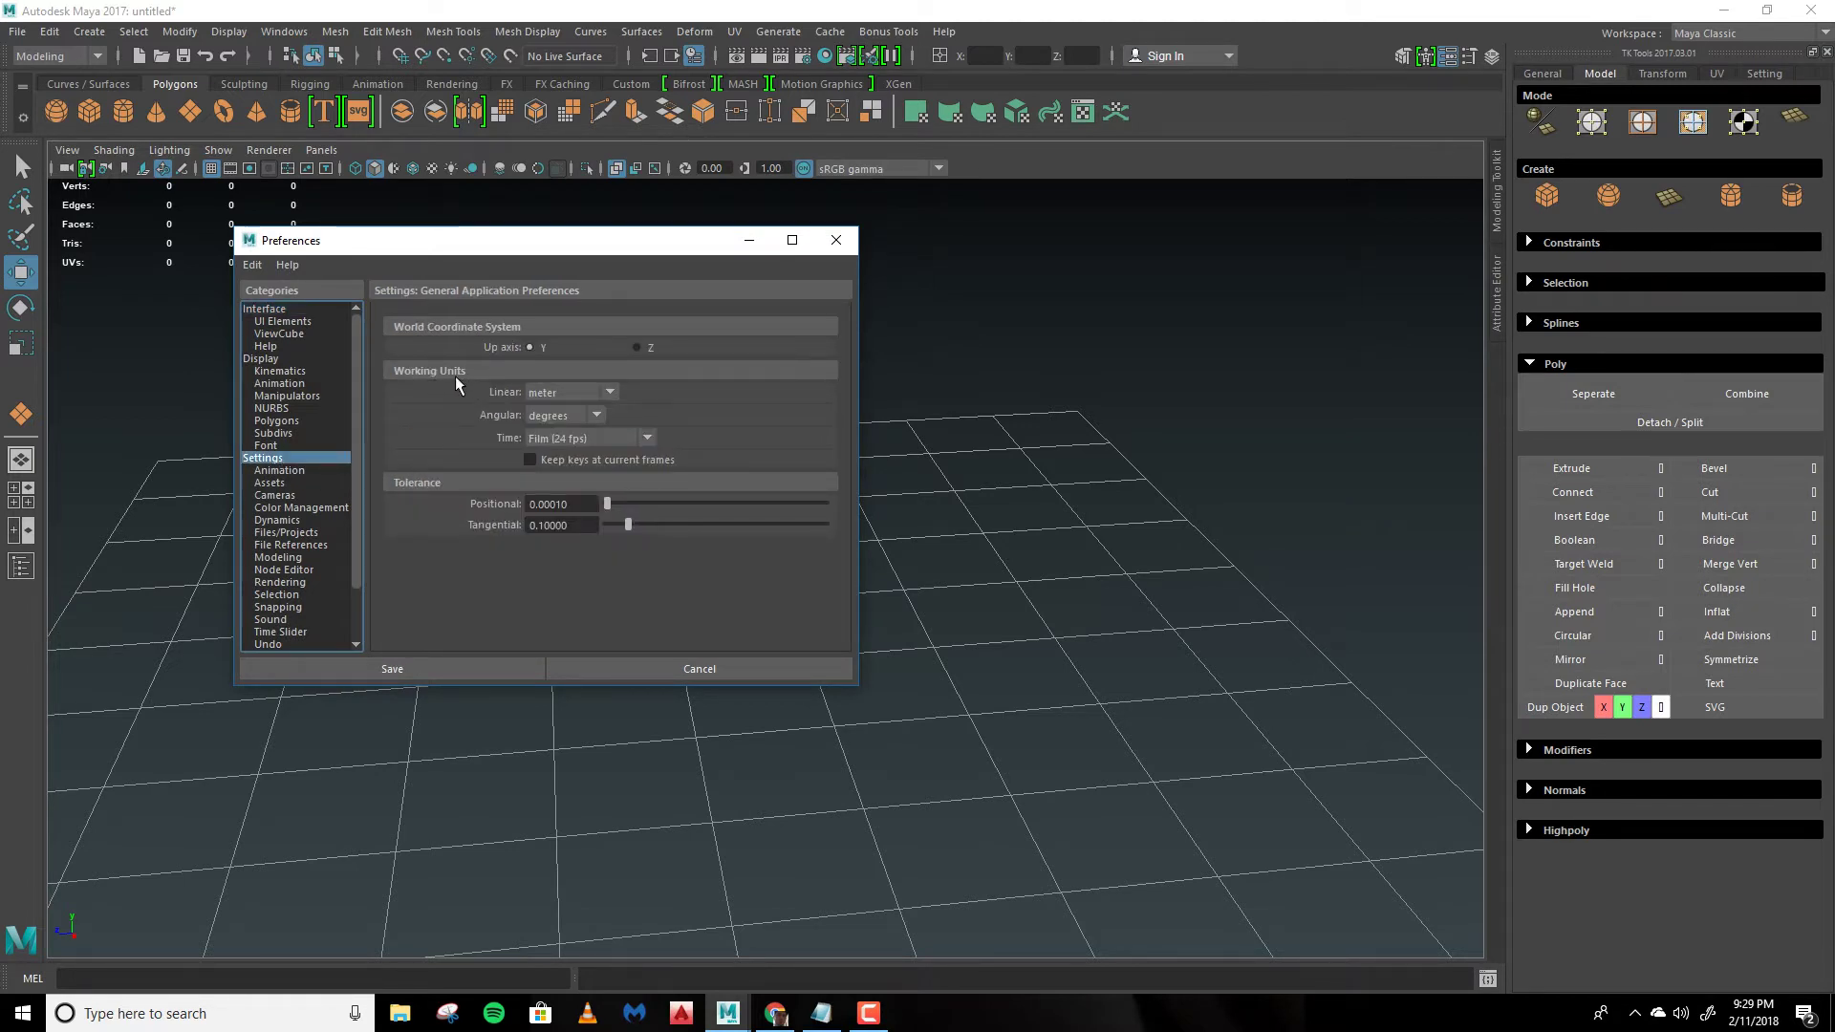
click(612, 392)
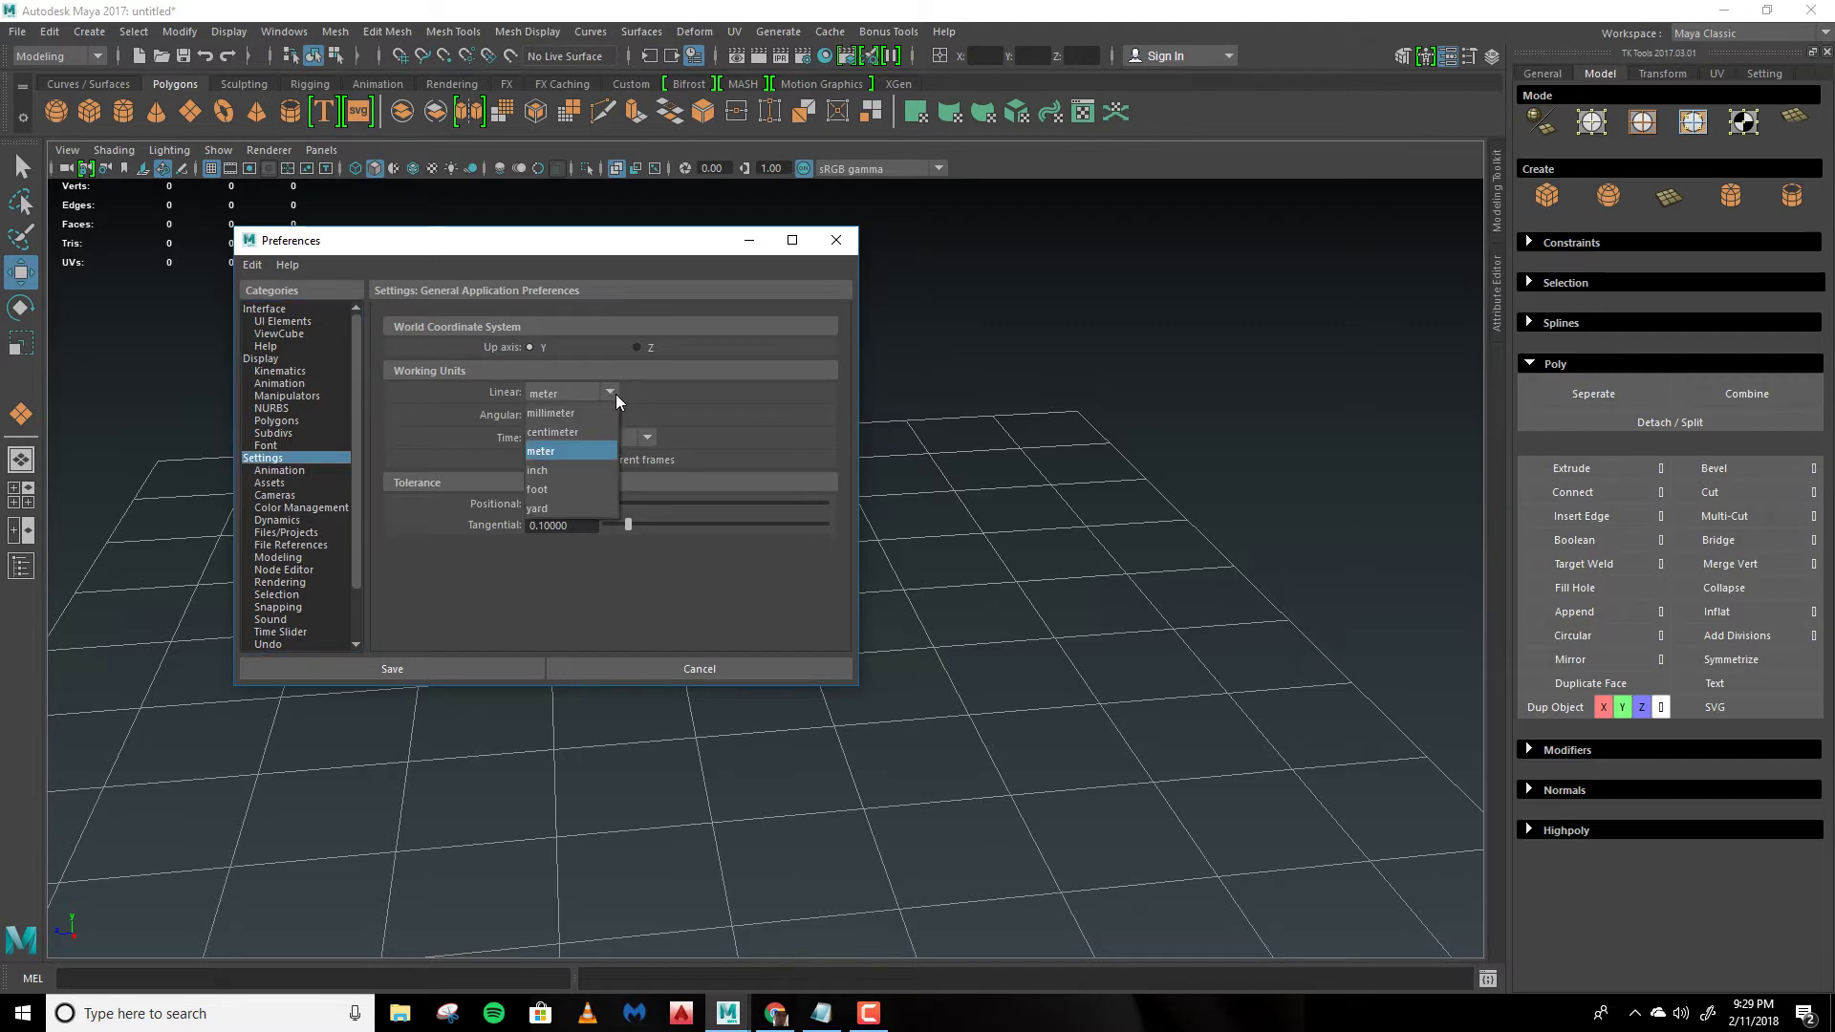
click(572, 450)
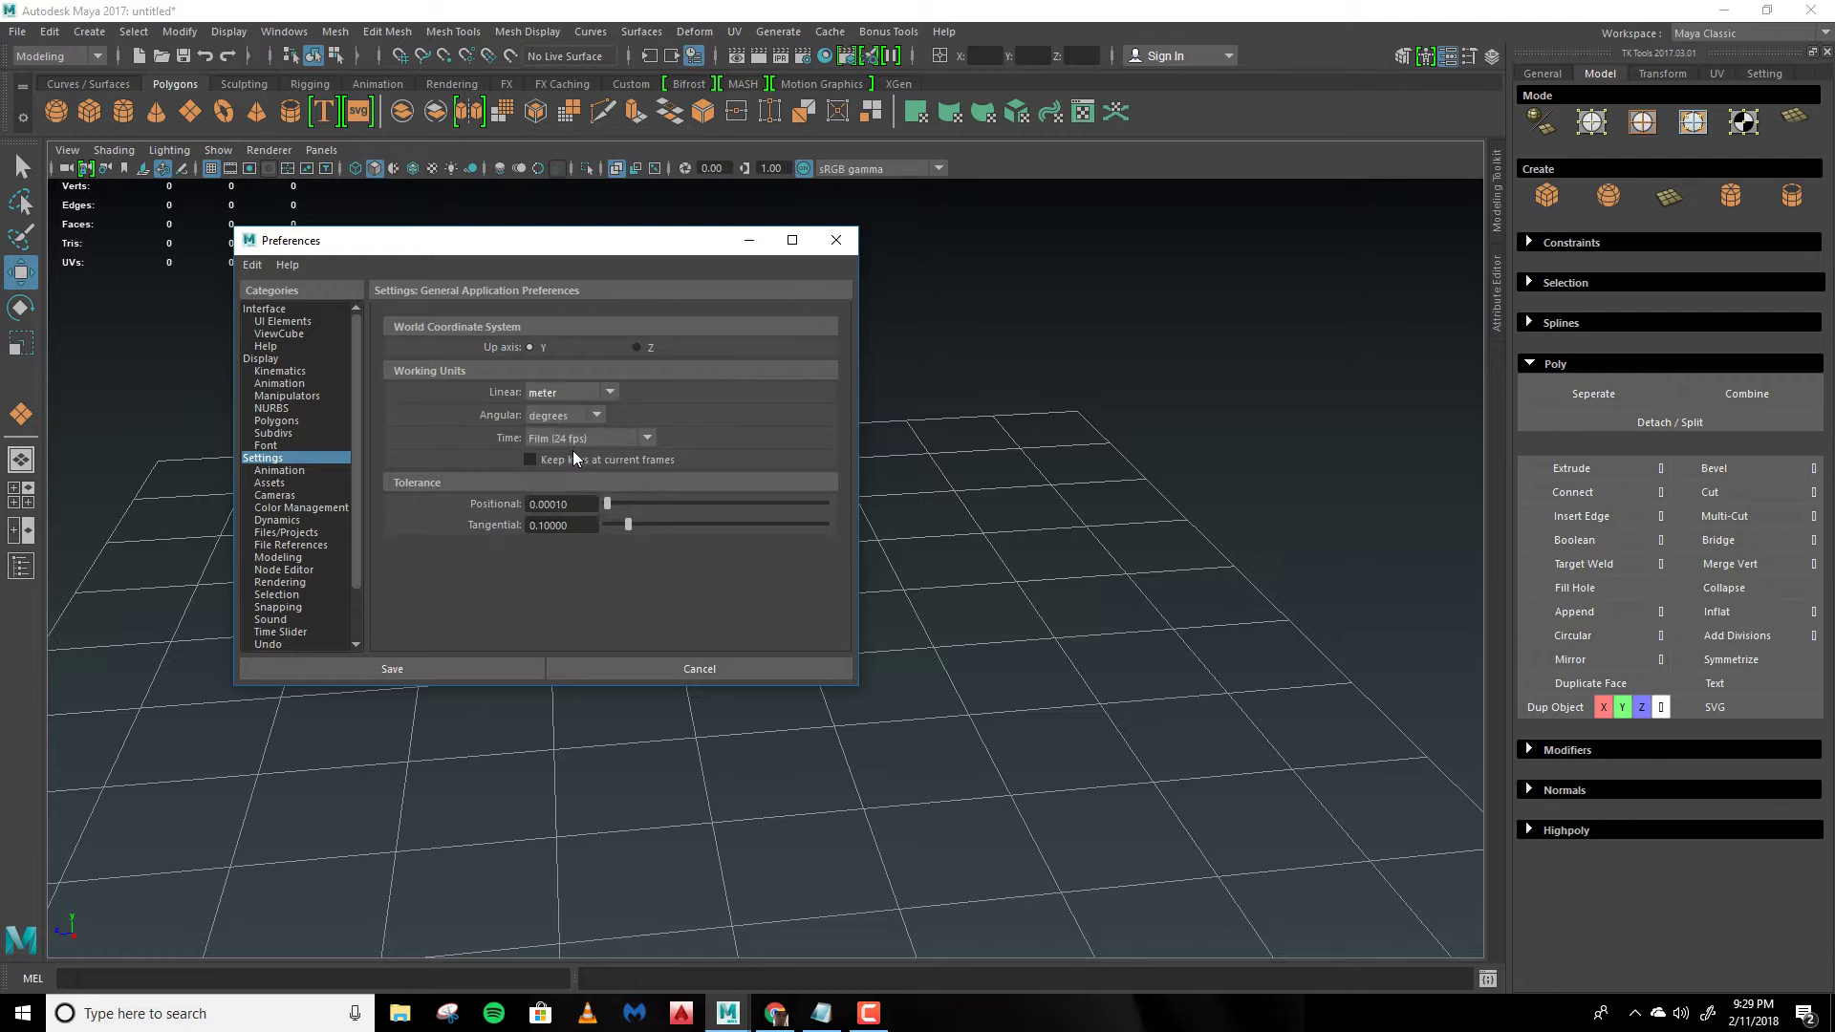
click(463, 668)
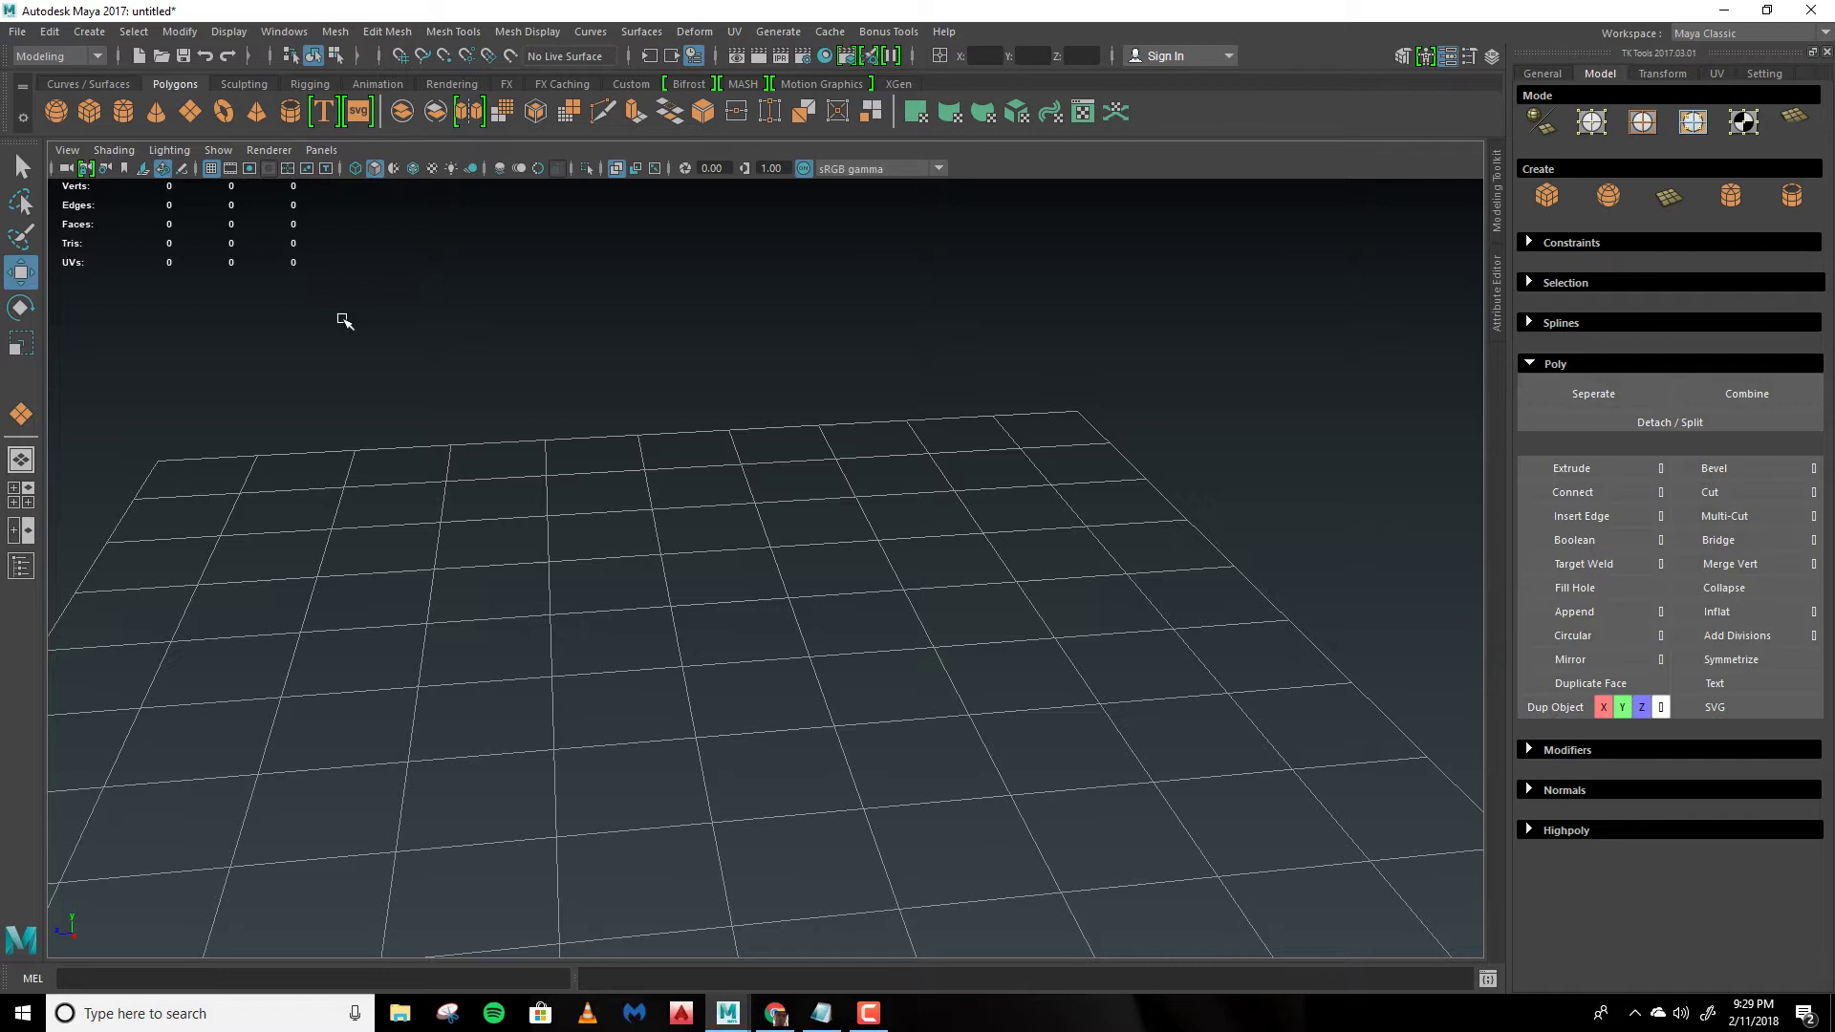
Step: In Grid Options, set the grid length and width to 15 units and apply
right_click(212, 173)
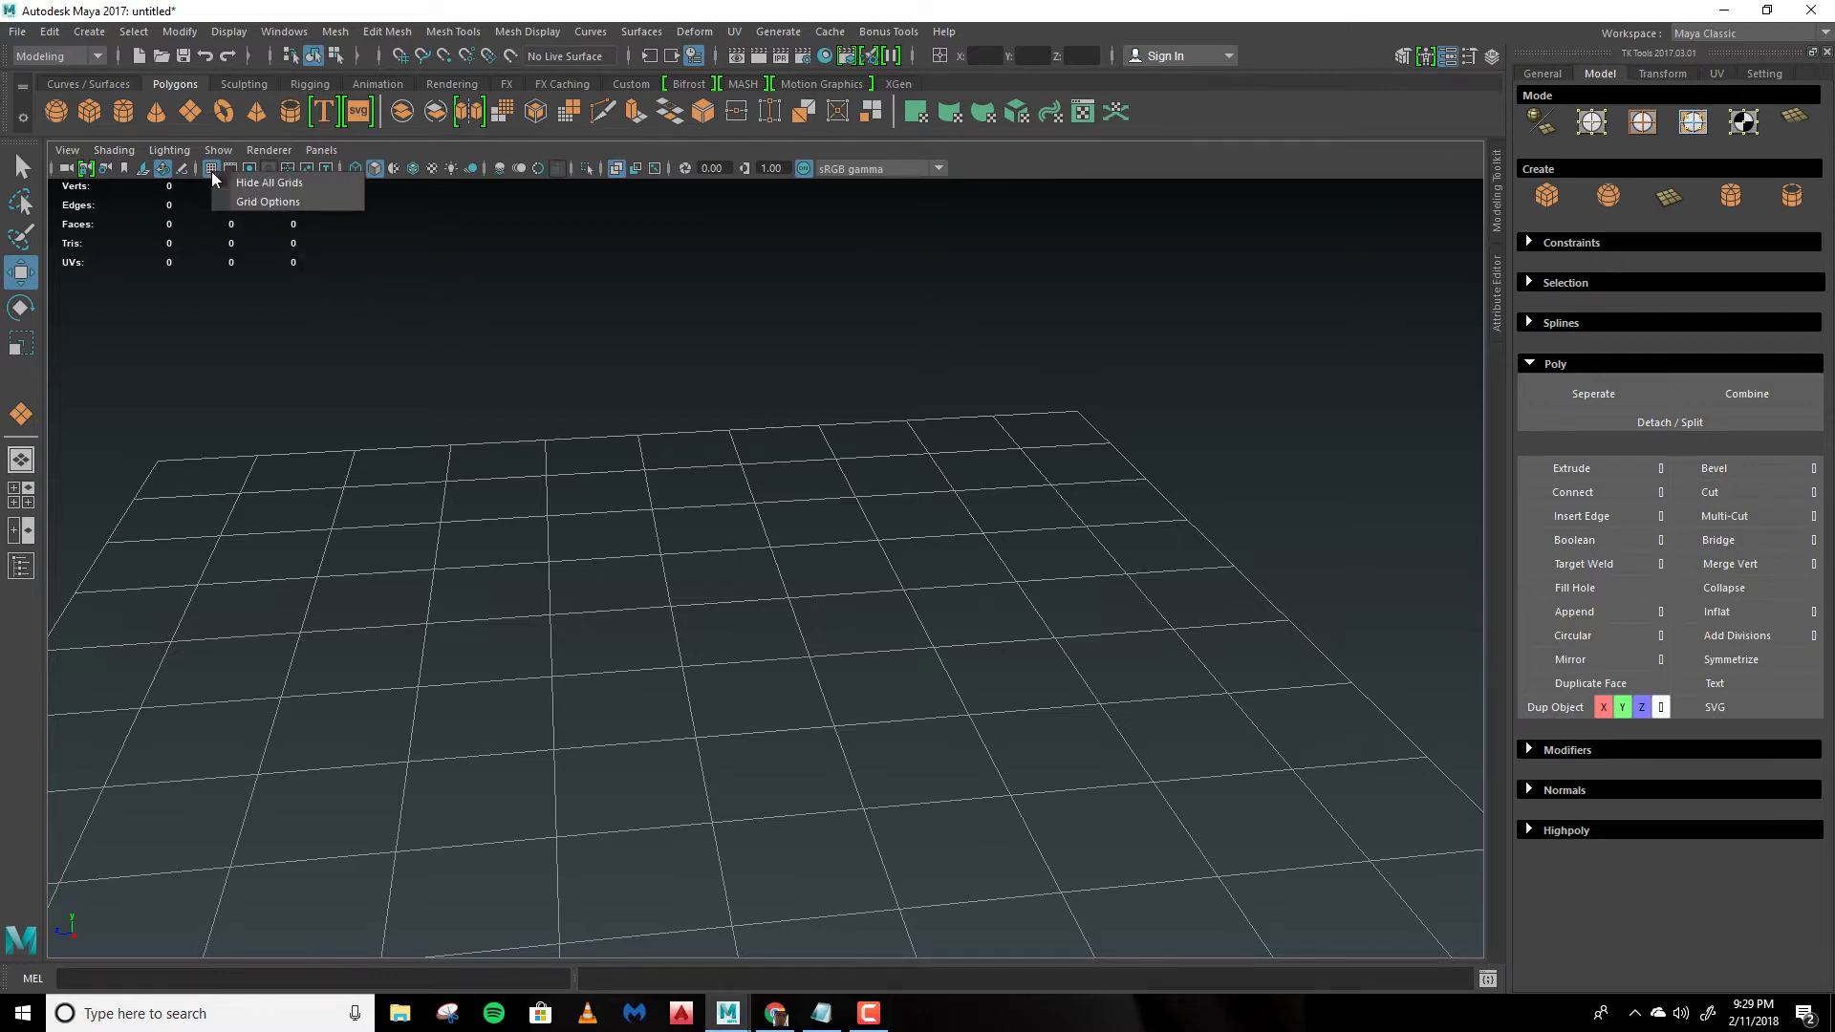
click(290, 212)
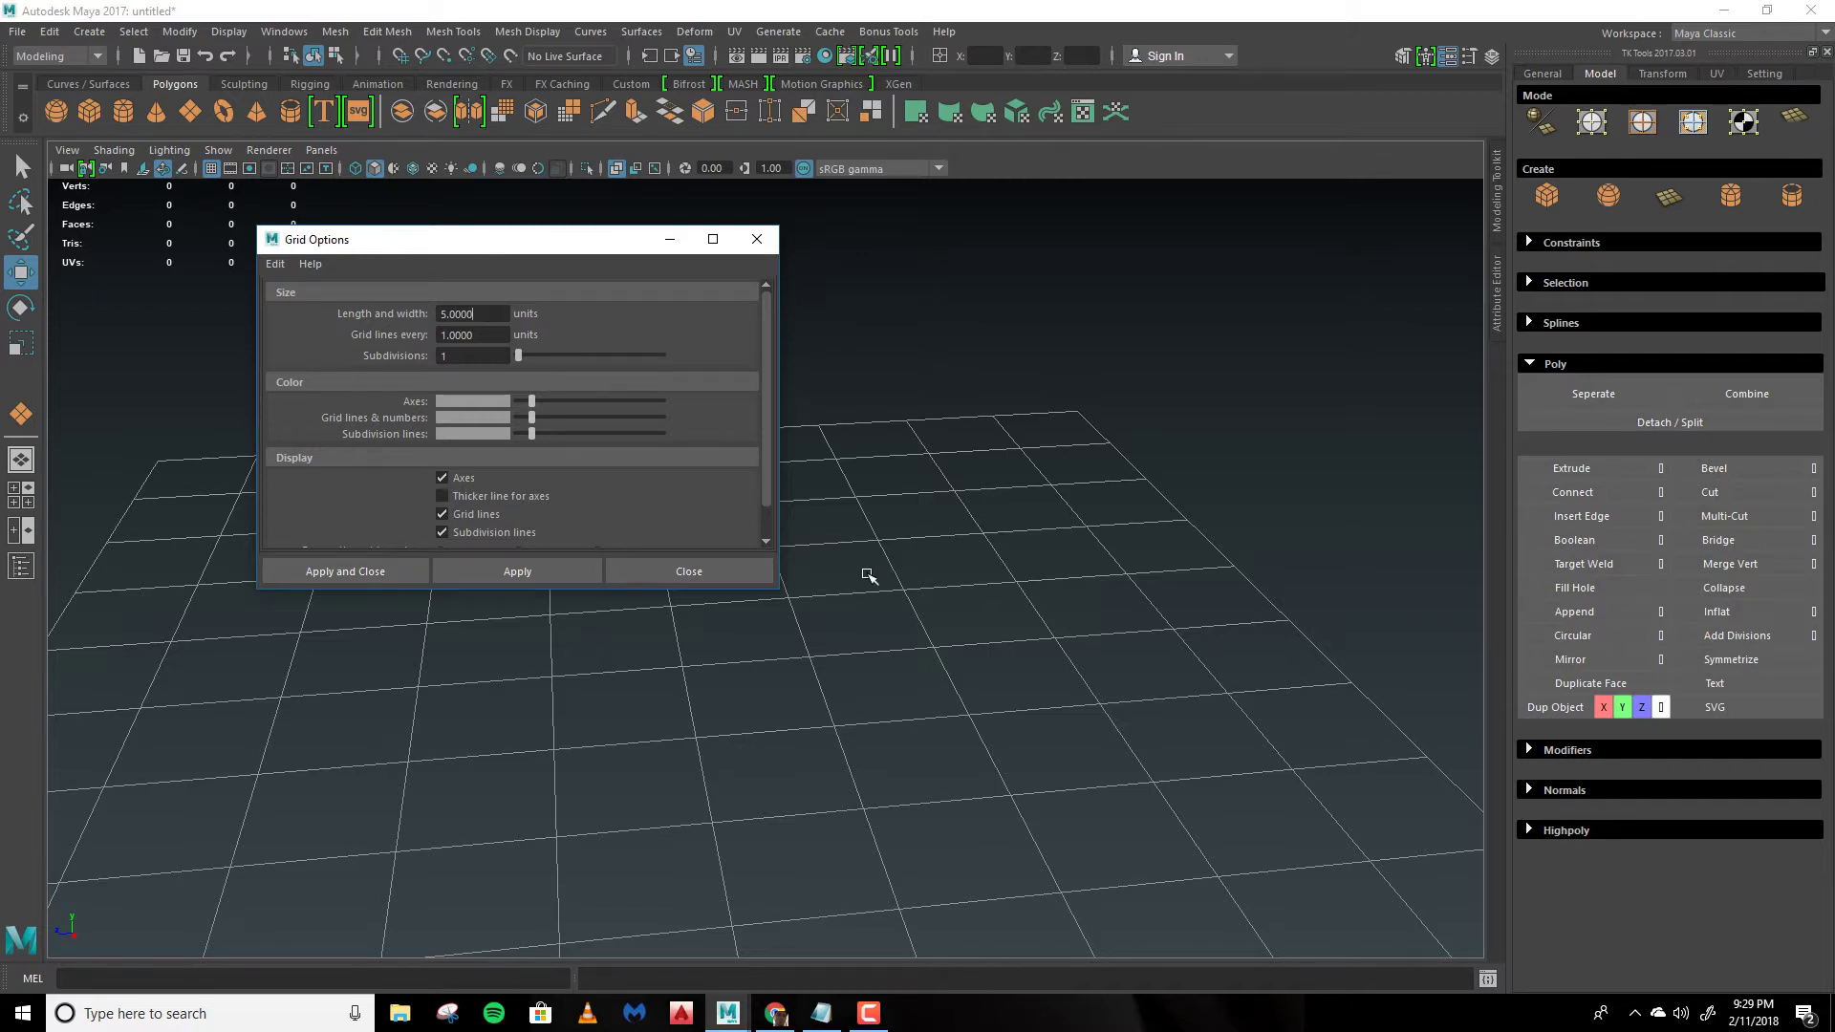
drag(498, 314, 437, 313)
text(15)
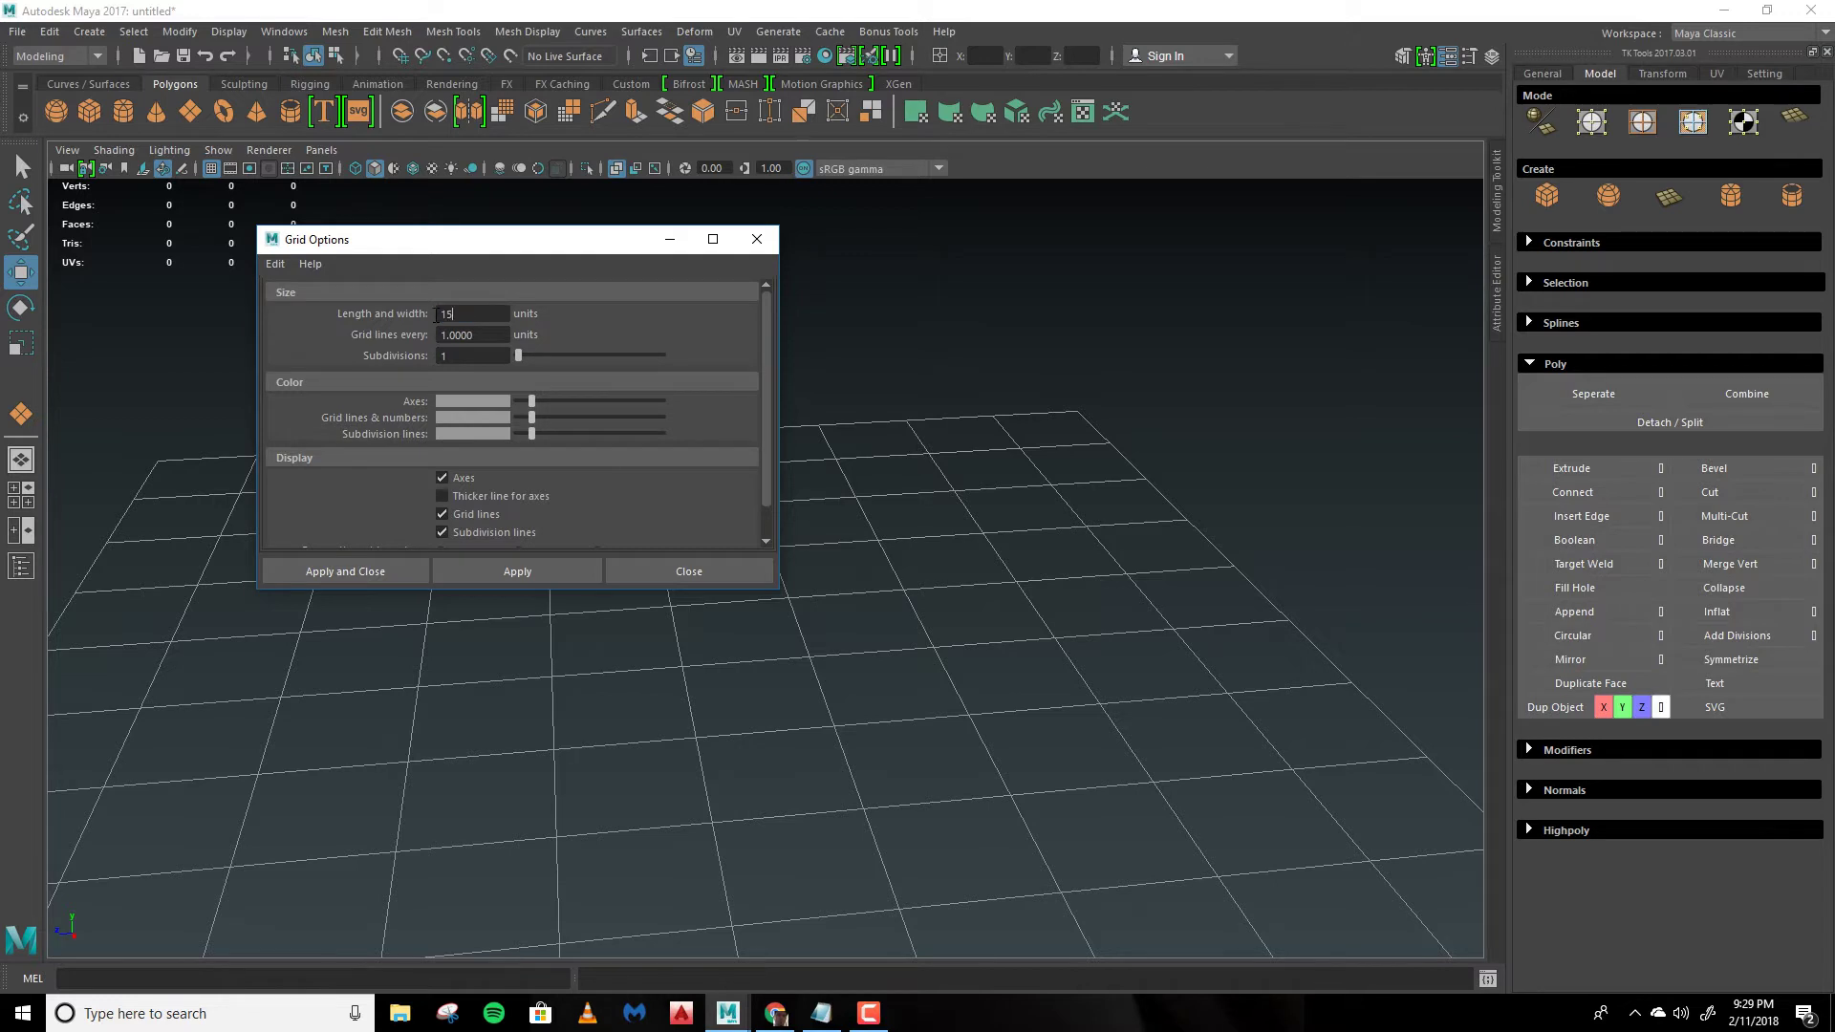
click(529, 569)
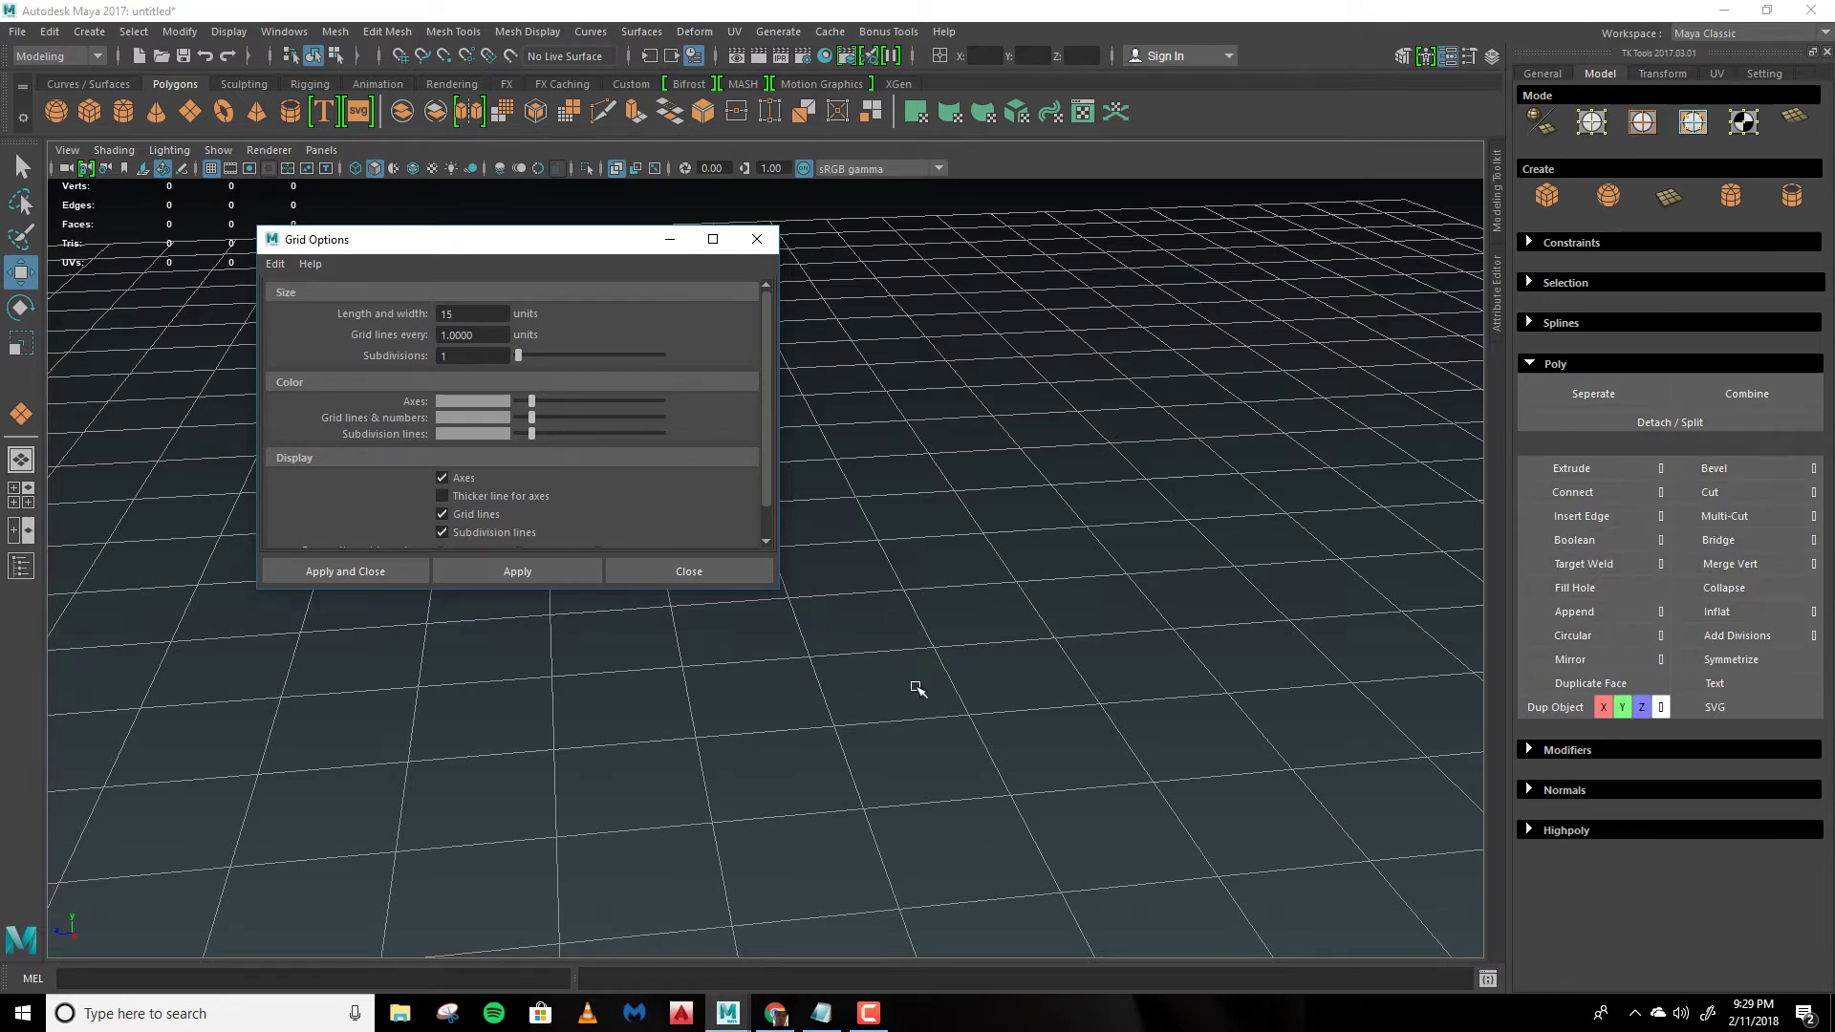
Step: Try grid lines every 2 units, then every 0.5 units, applying each
key(Tab)
text(2)
key(Return)
click(518, 571)
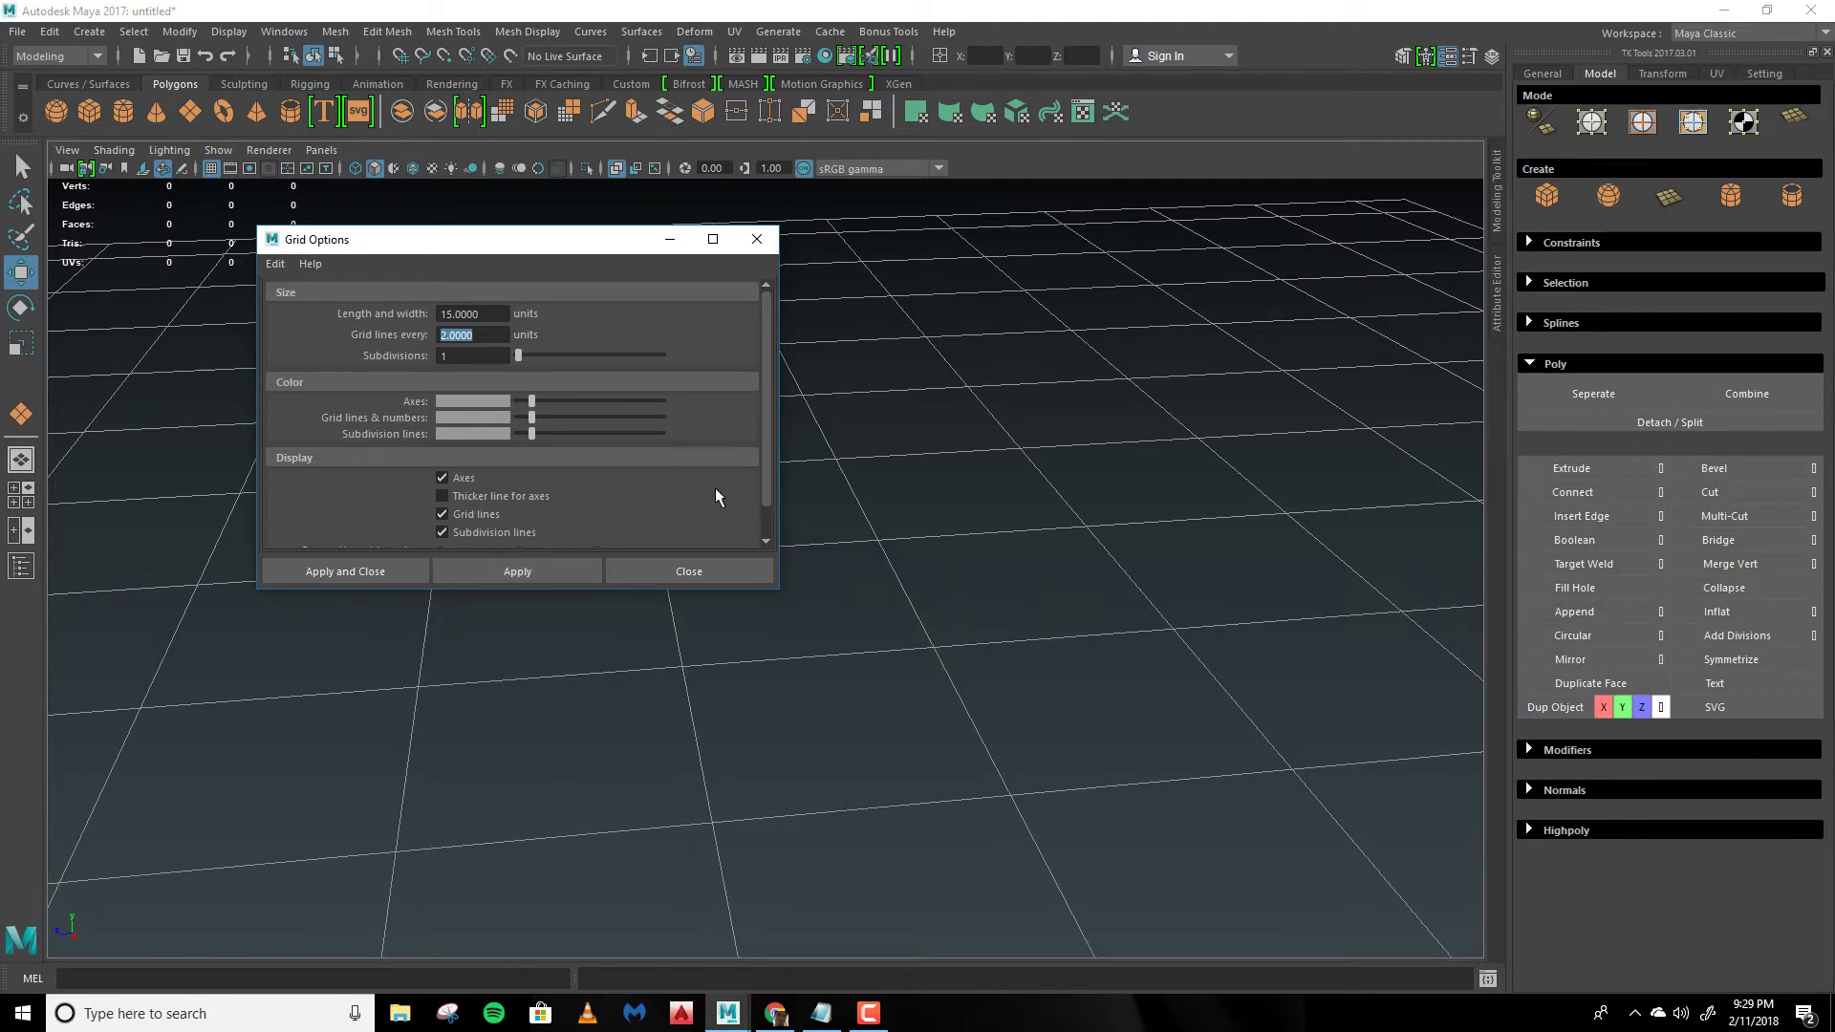
click(497, 334)
drag(440, 336, 496, 339)
text(0.5)
key(Return)
click(531, 571)
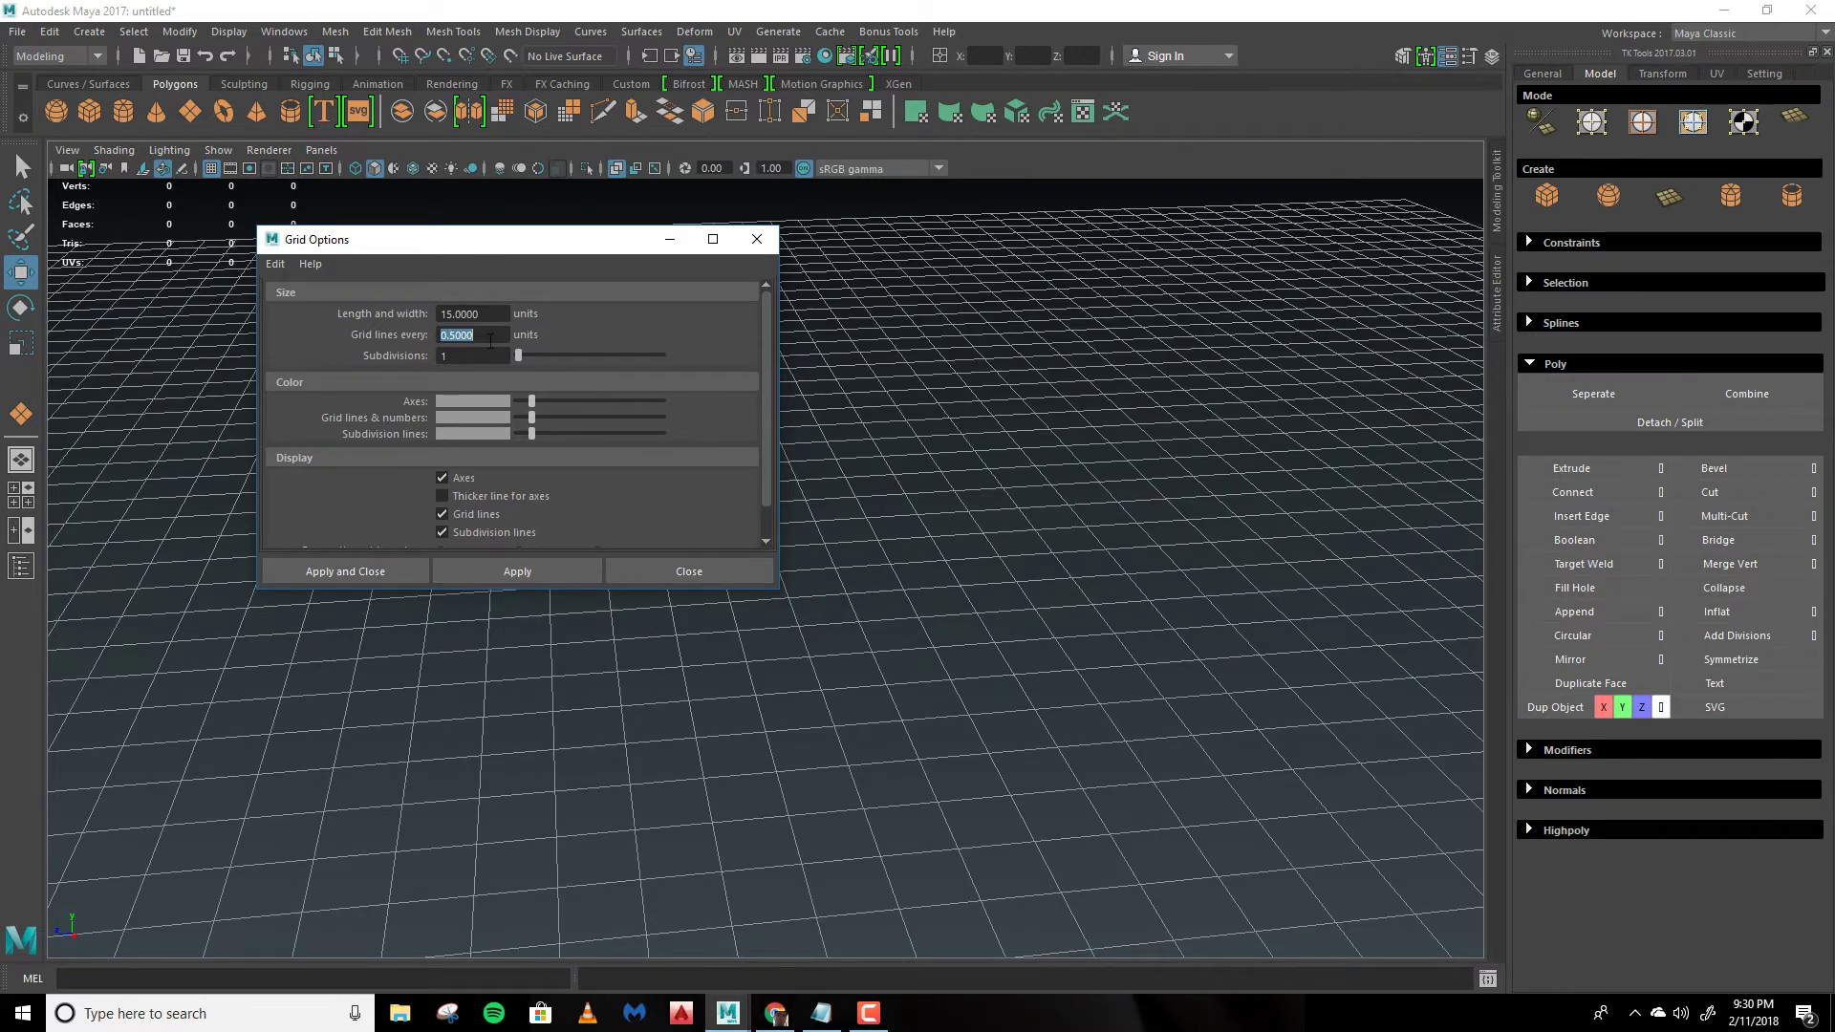
Step: Set grid lines back to every 1 unit, set Subdivisions to 2, and apply both
text(1)
key(Return)
click(517, 572)
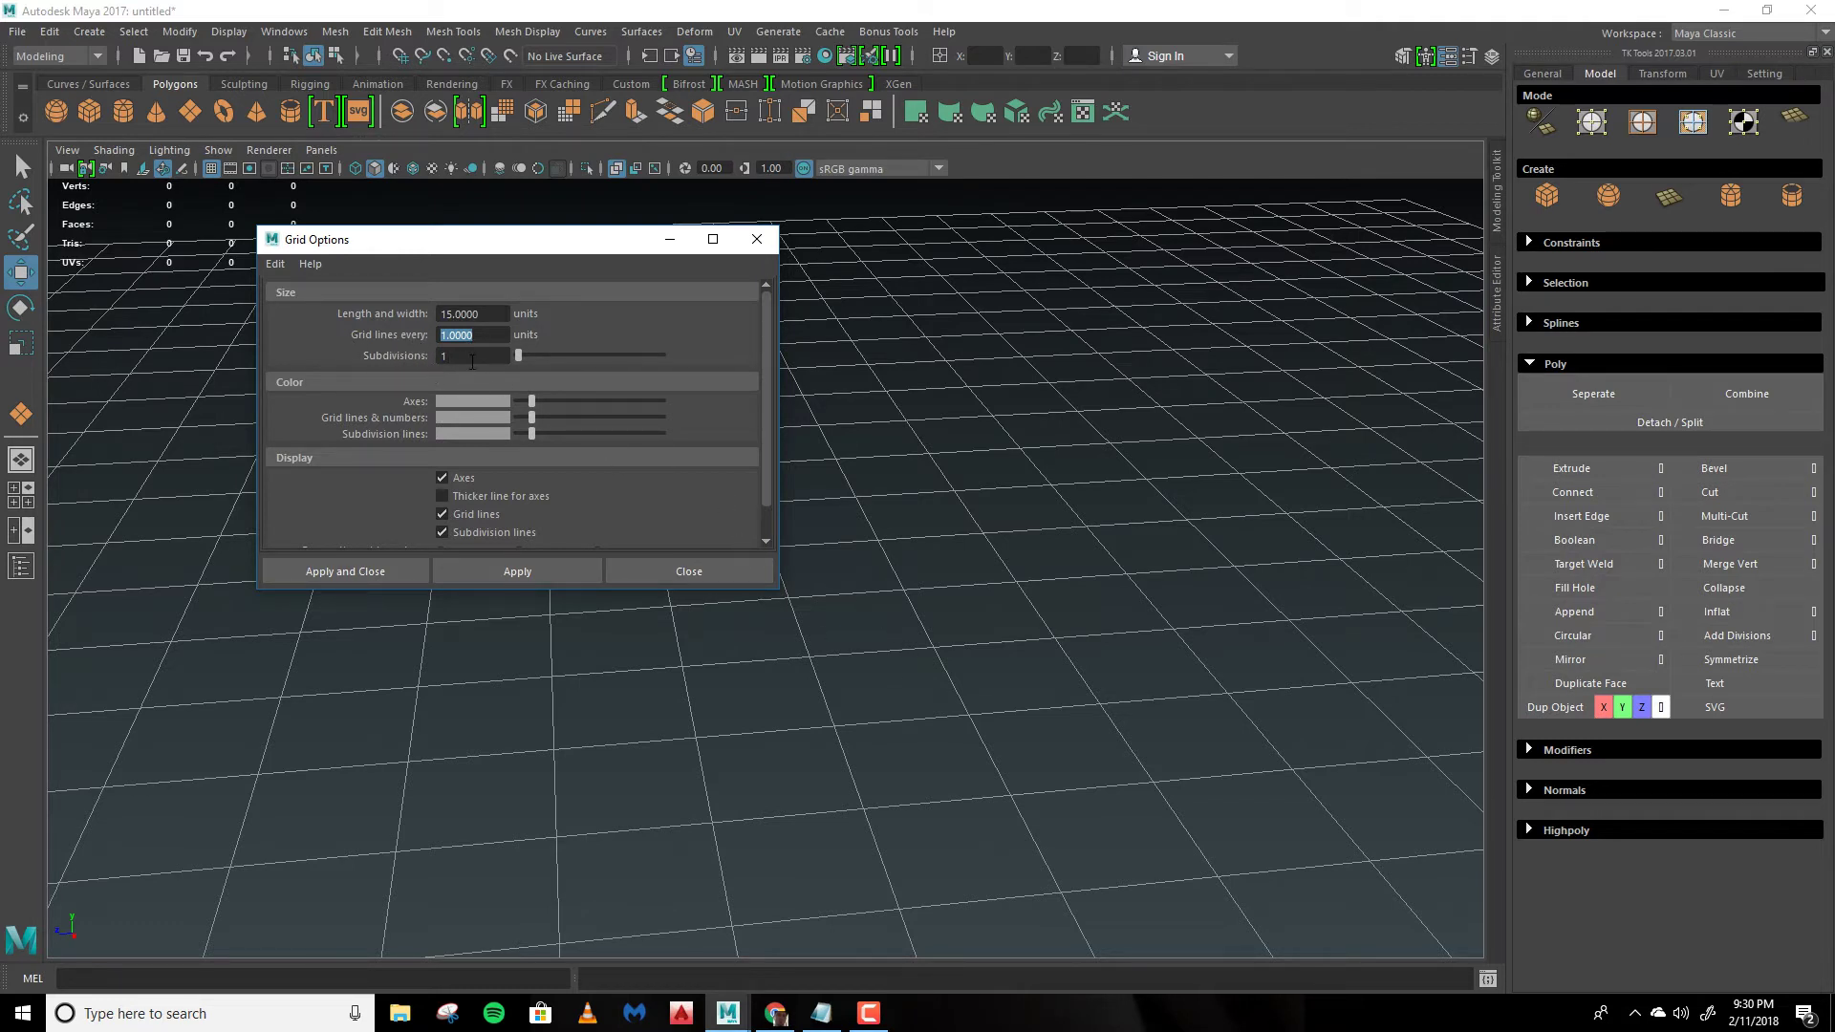
click(431, 356)
text(2)
key(Return)
click(529, 574)
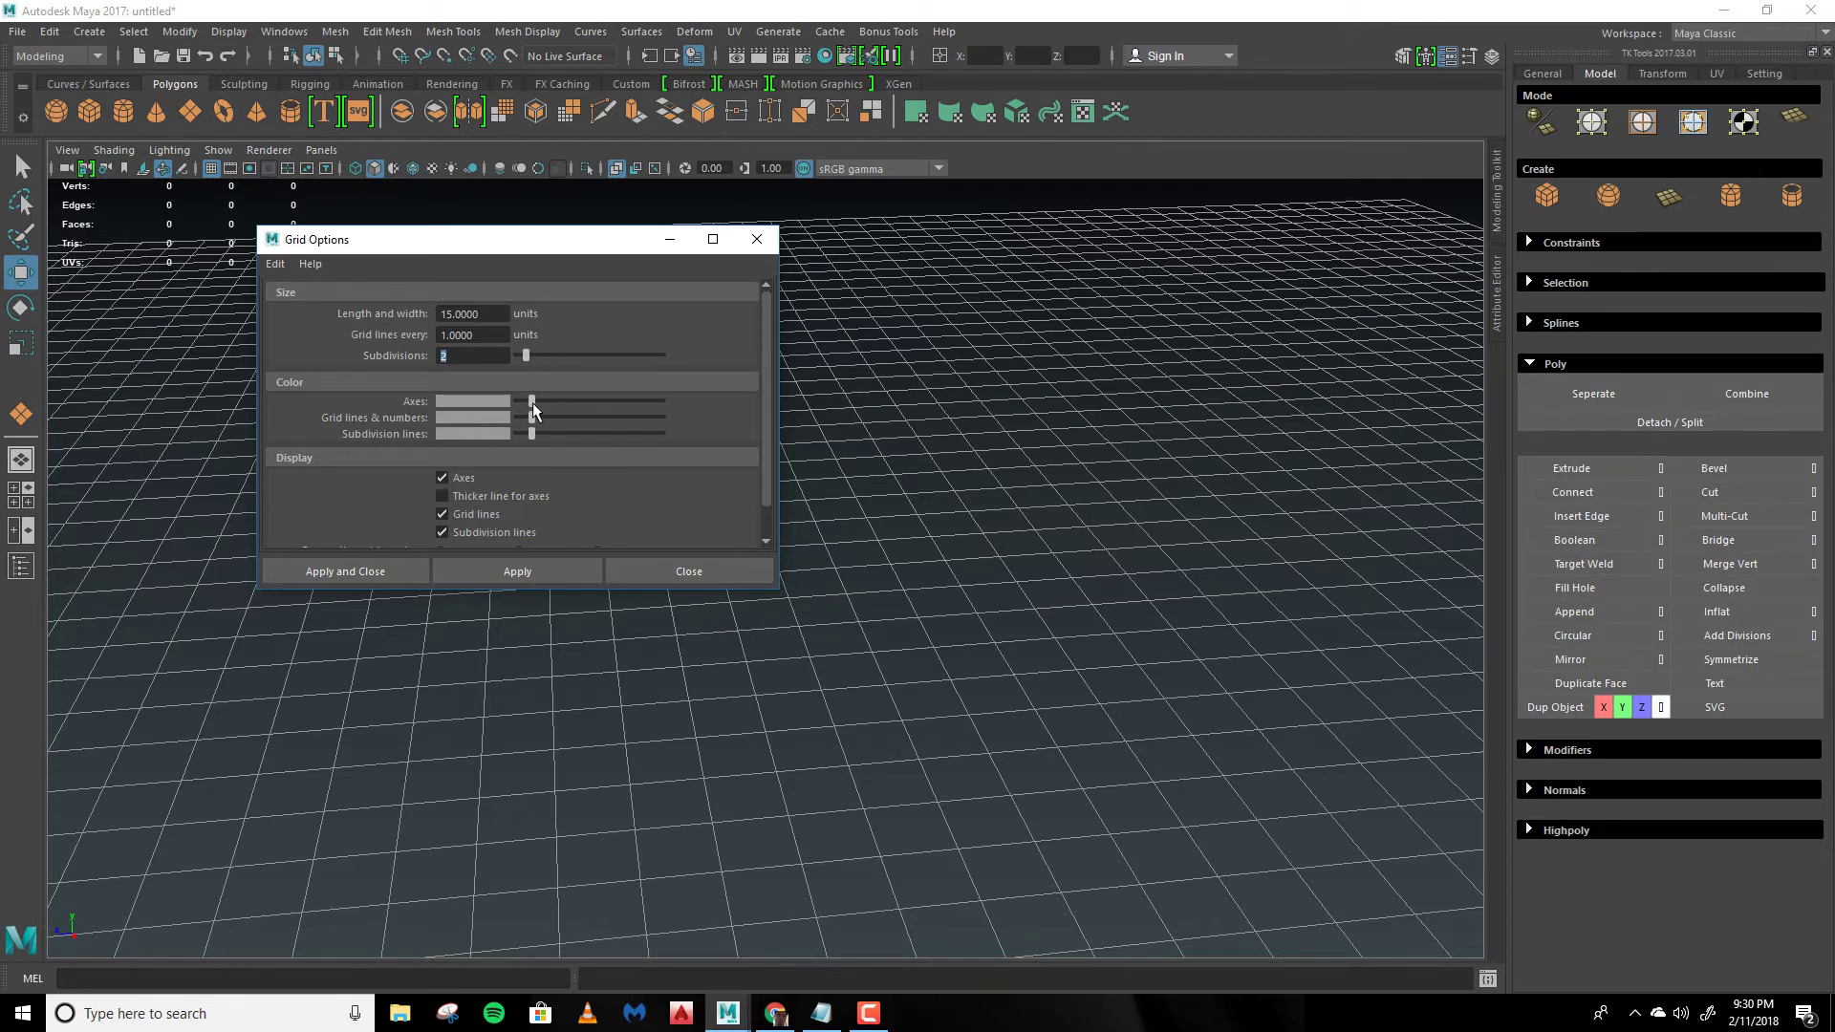
Step: Set the Axes colour to light blue and darken the Subdivision lines, applying each, then close Grid Options
drag(531, 402, 630, 403)
click(542, 571)
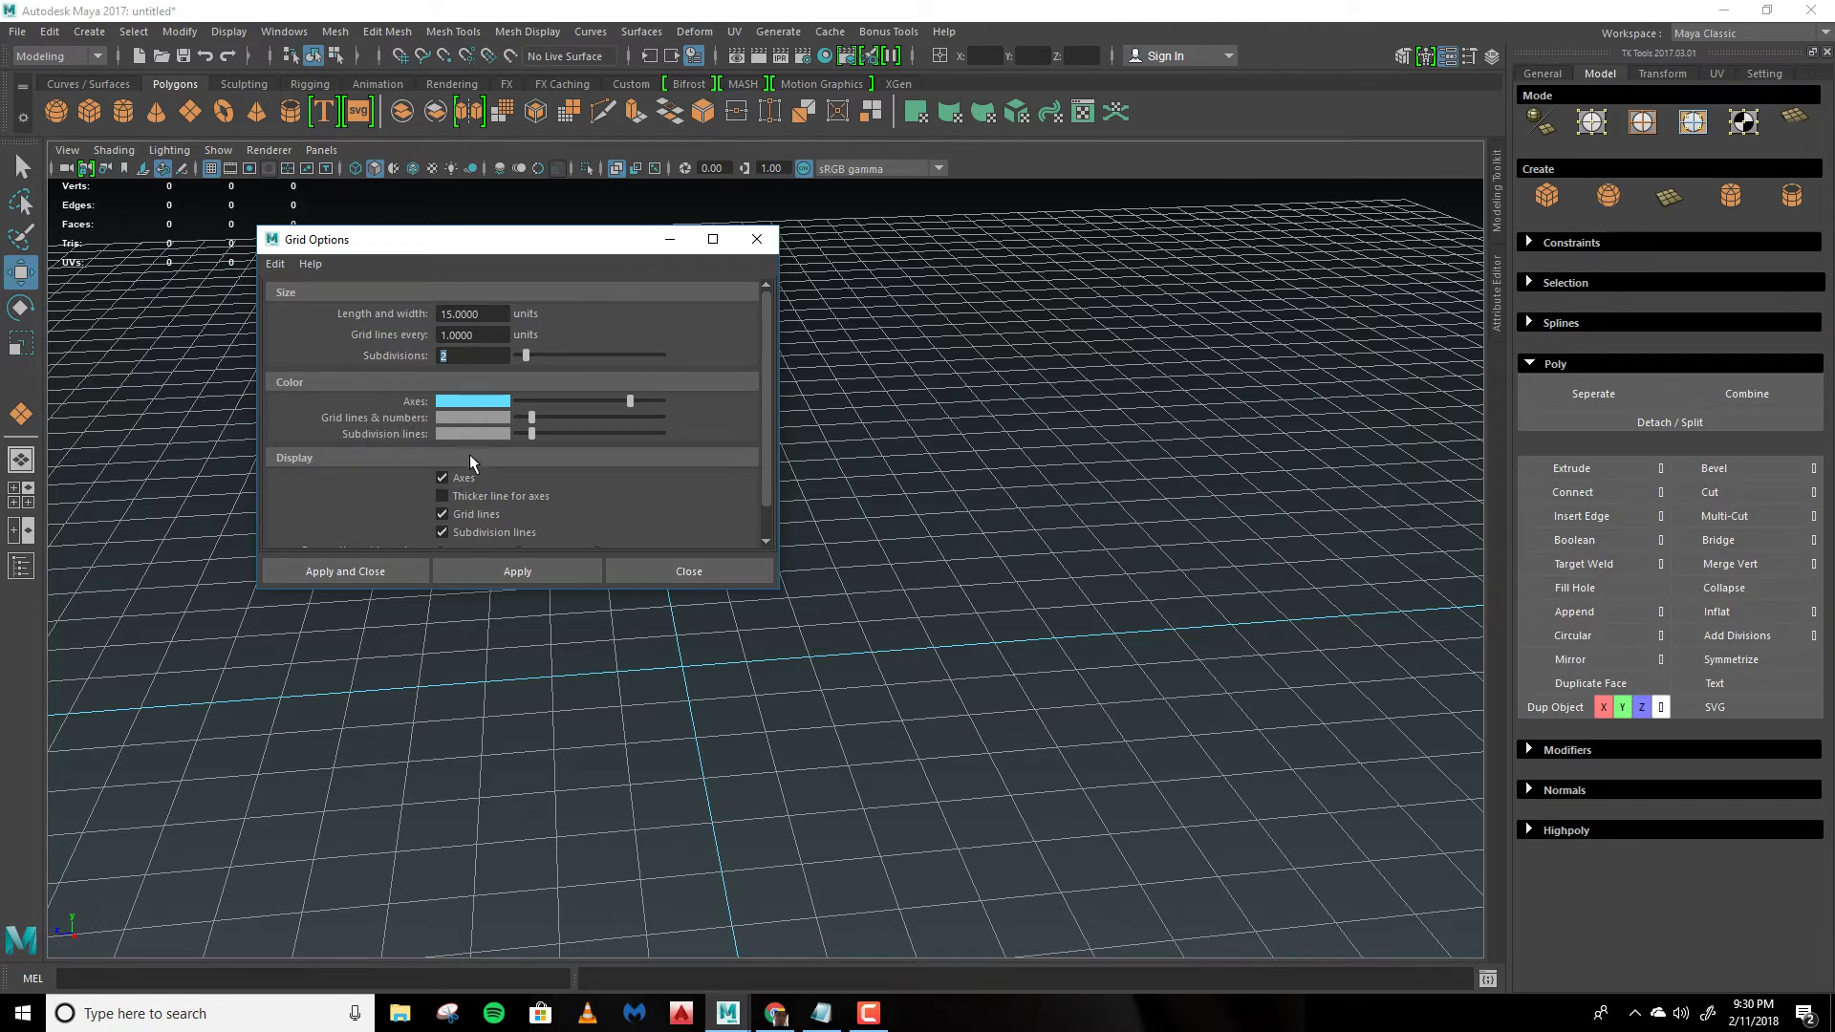
drag(530, 433, 525, 433)
click(532, 572)
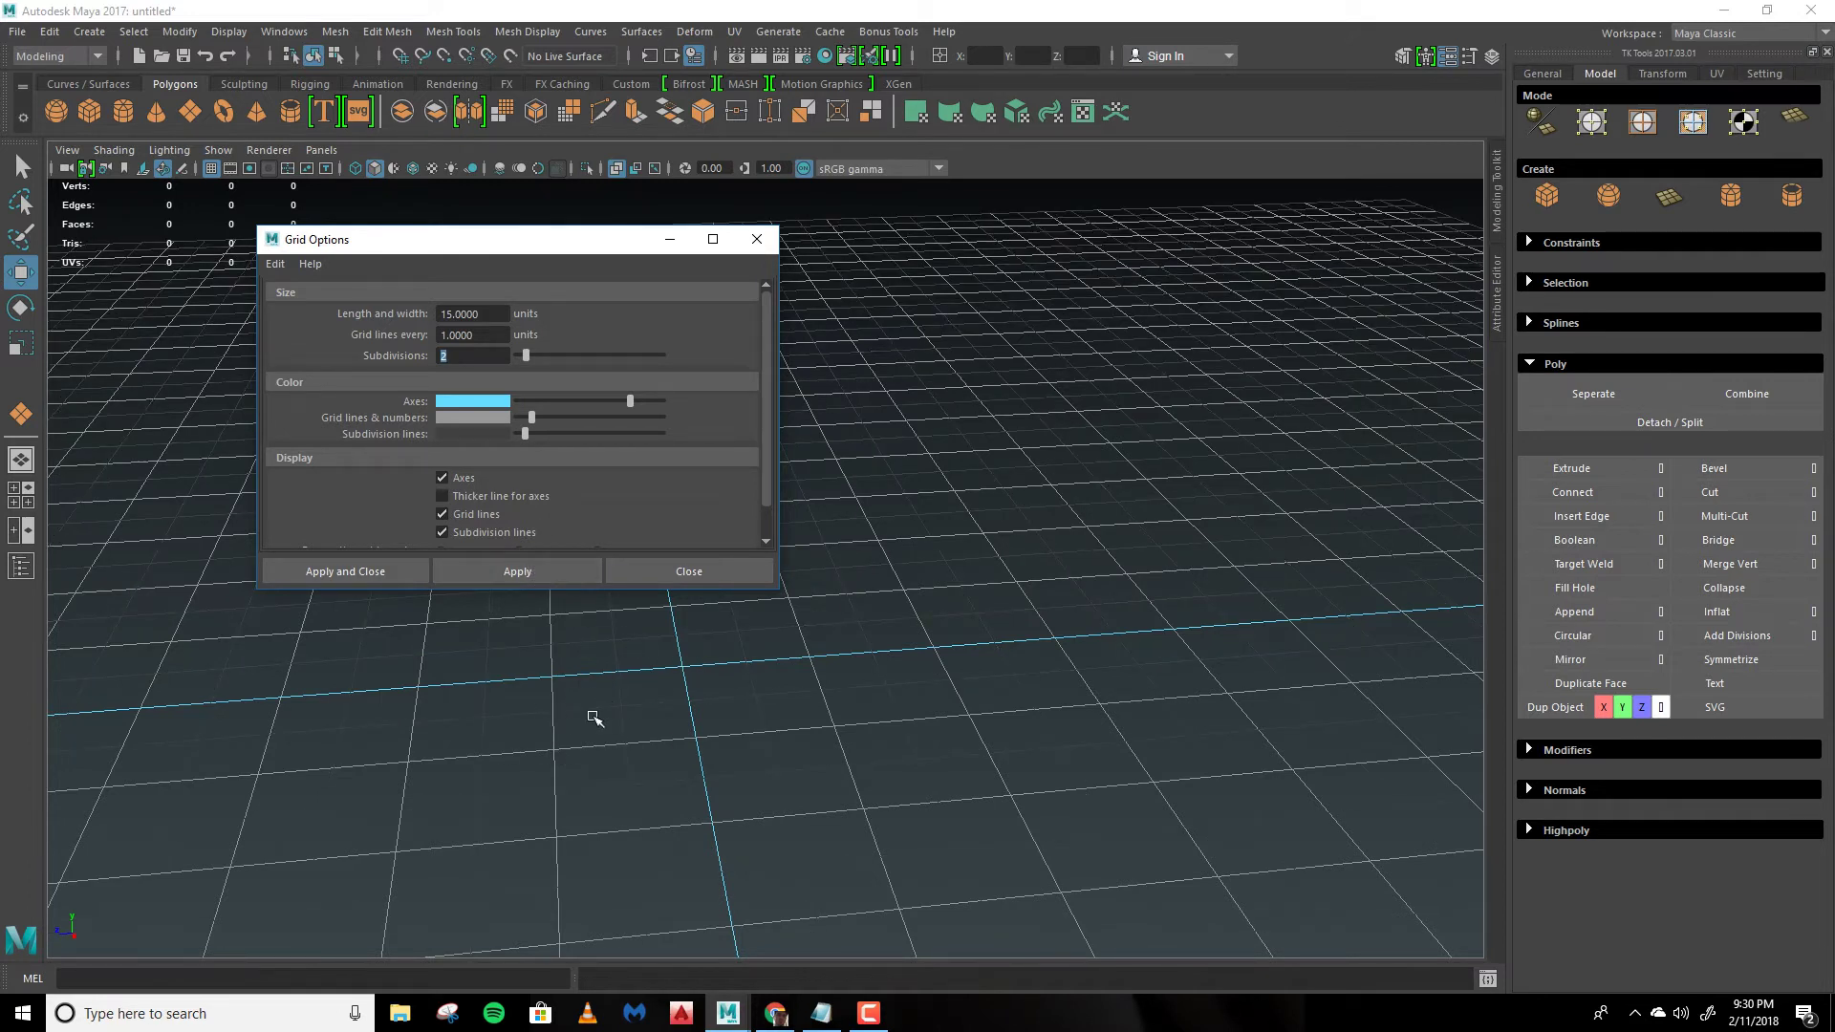
click(704, 571)
Step: Start the Create > Polygon Primitives > Plane tool with interactive creation
scroll(737, 647, down, 2)
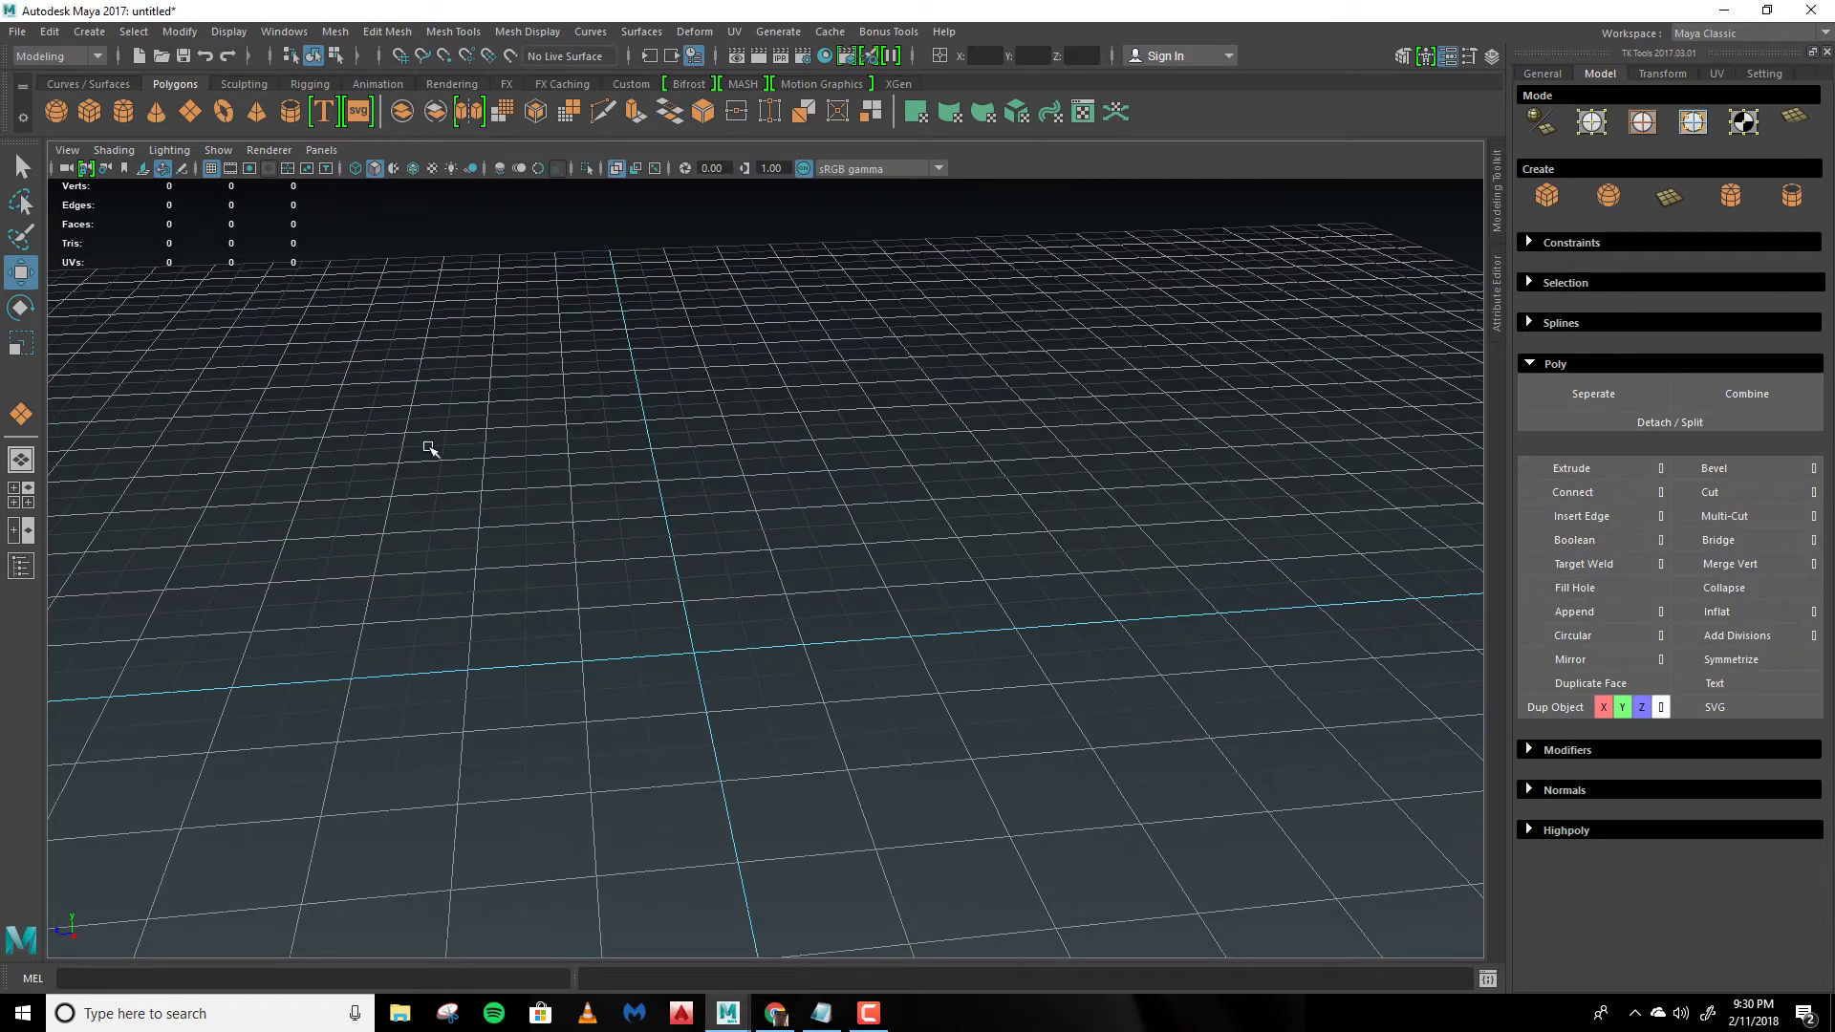
click(84, 34)
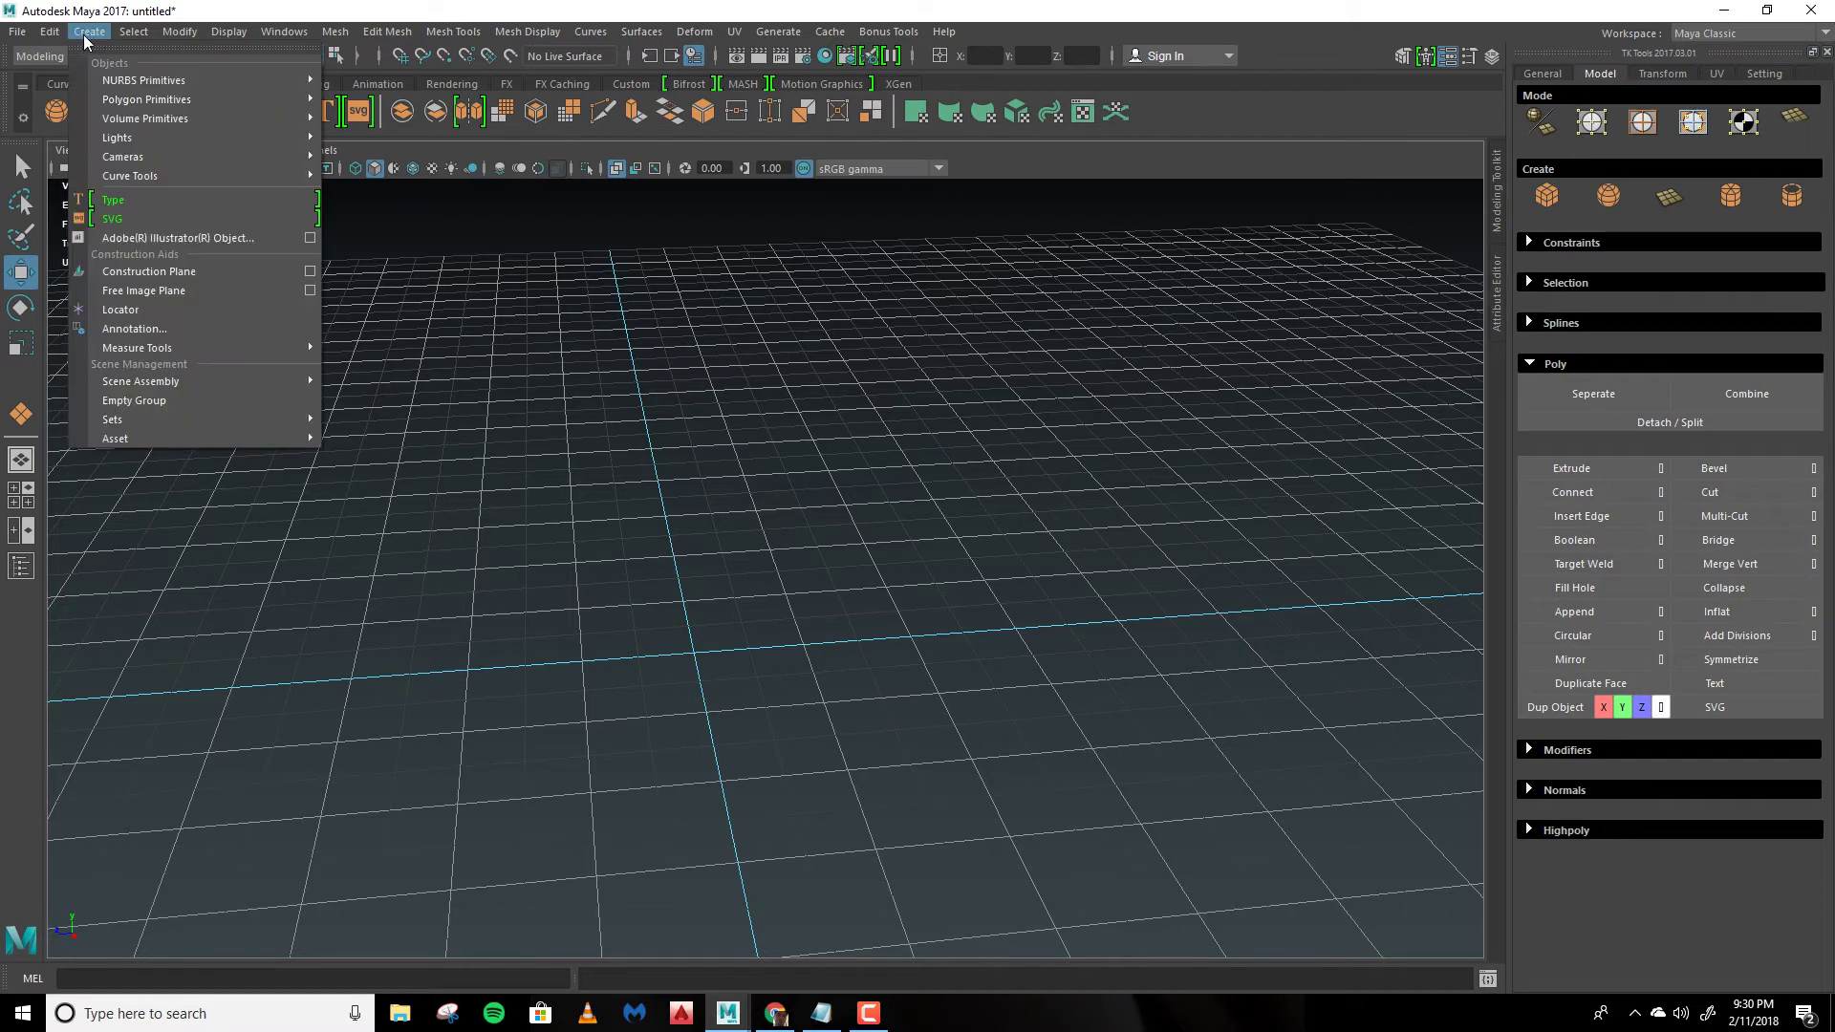
mouse_move(174, 100)
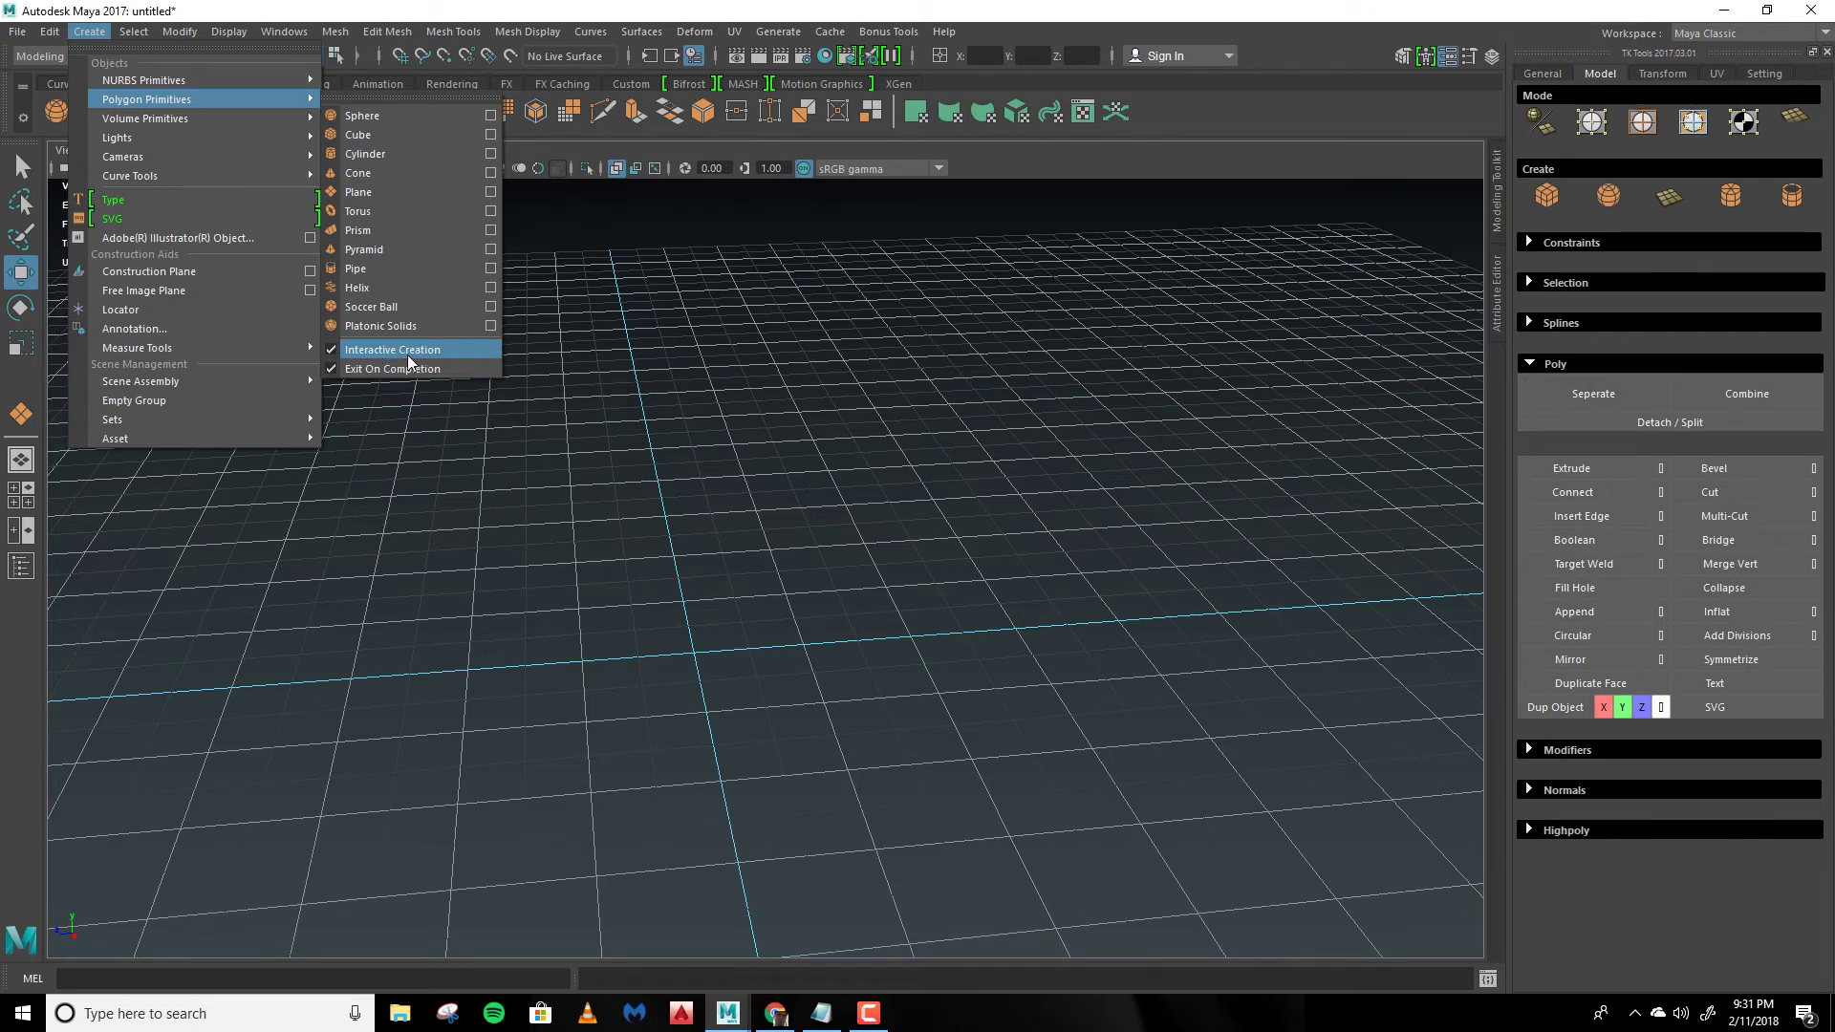
click(403, 452)
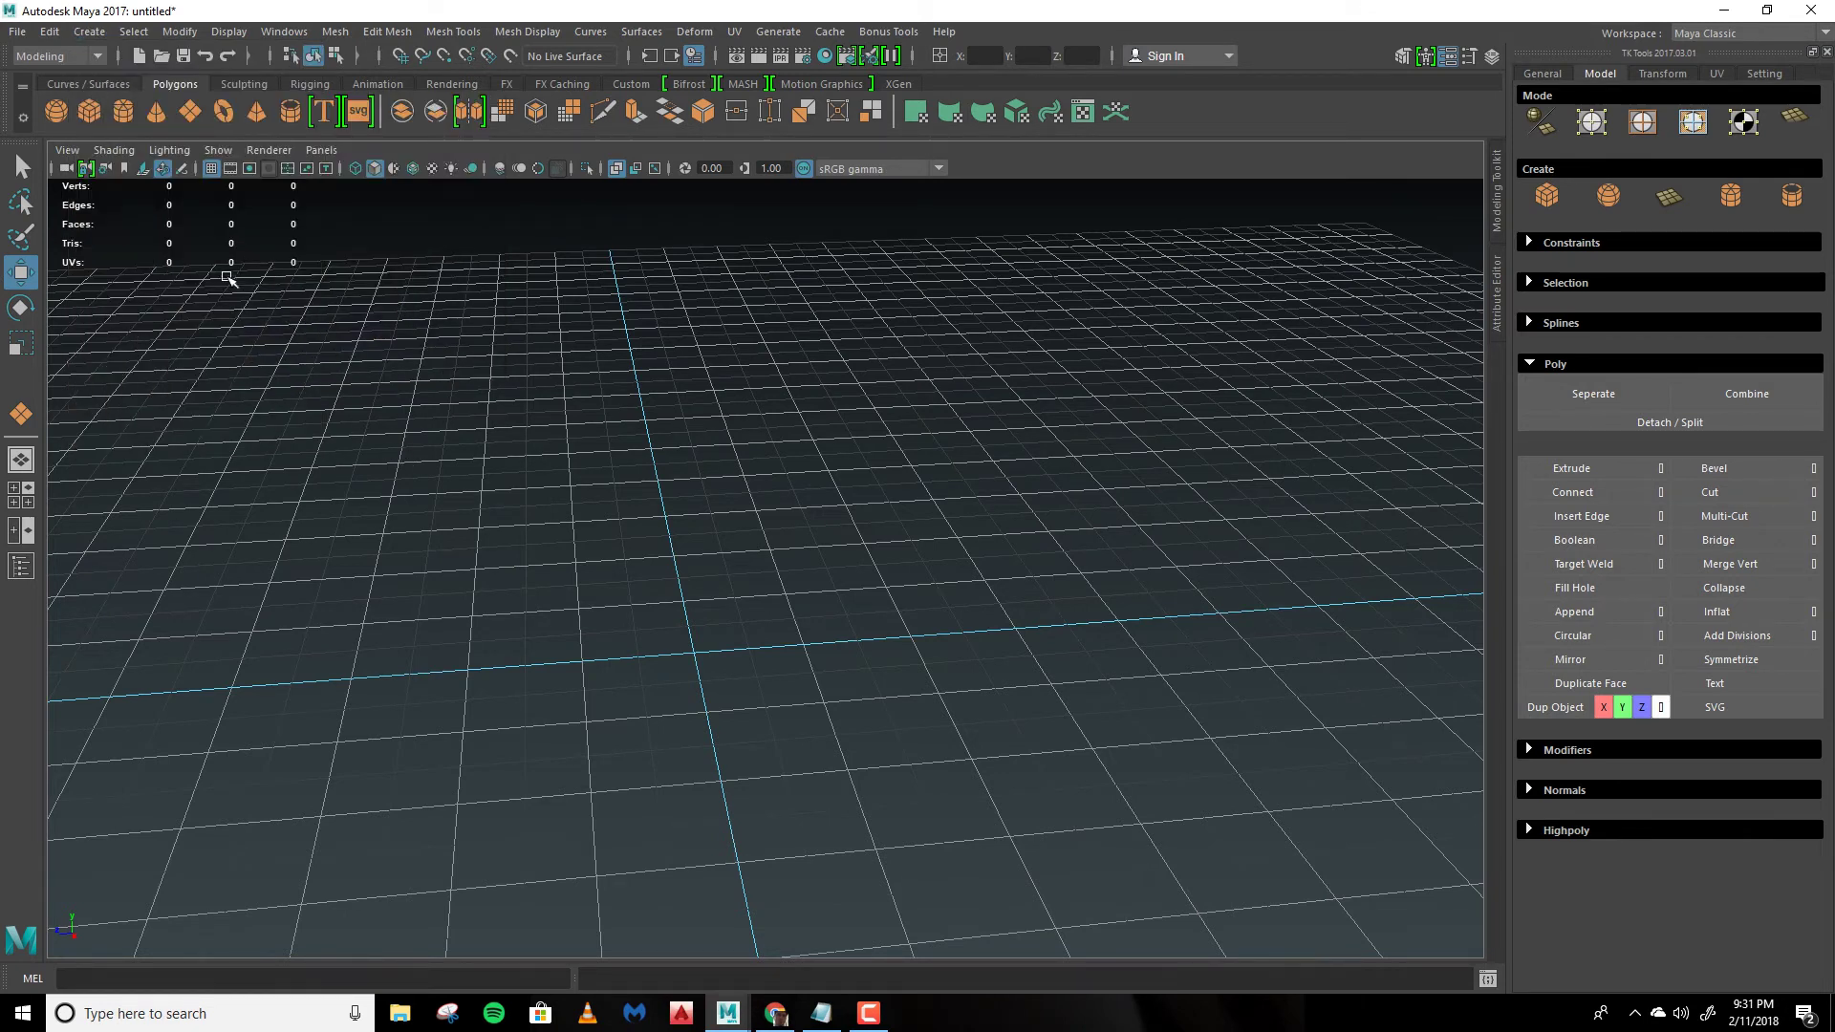
click(92, 37)
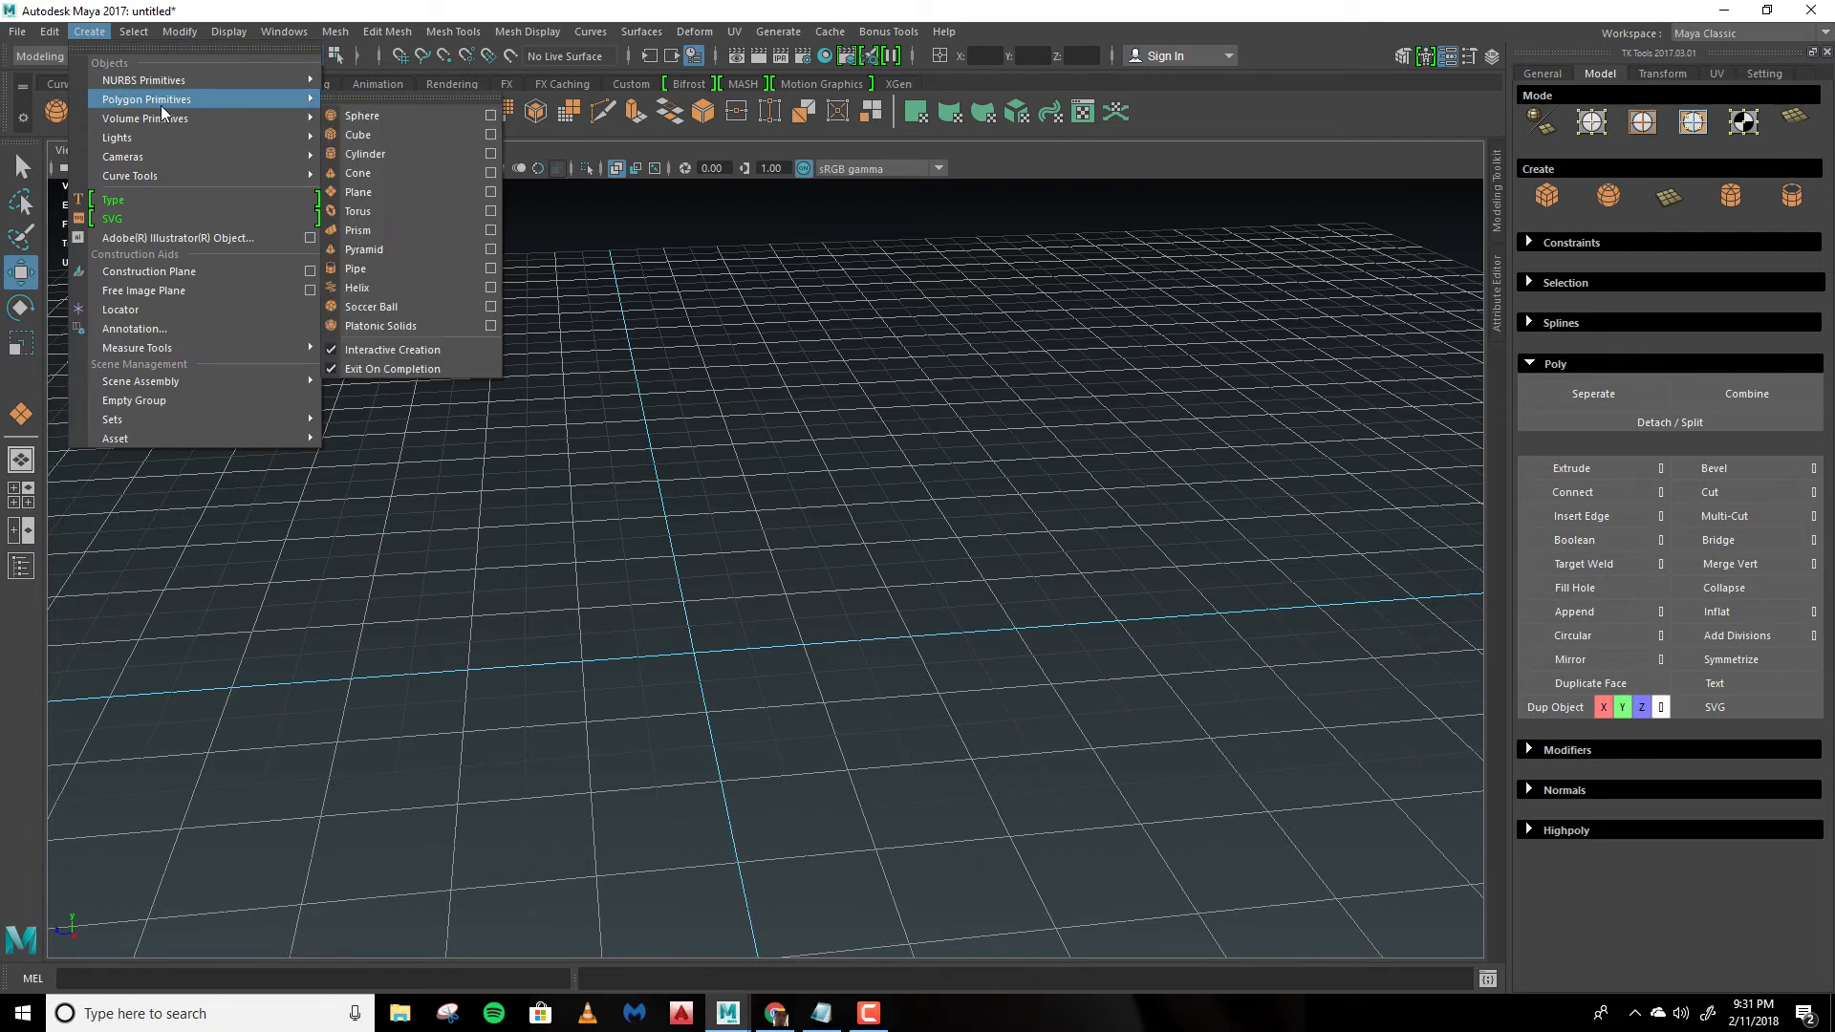
click(405, 193)
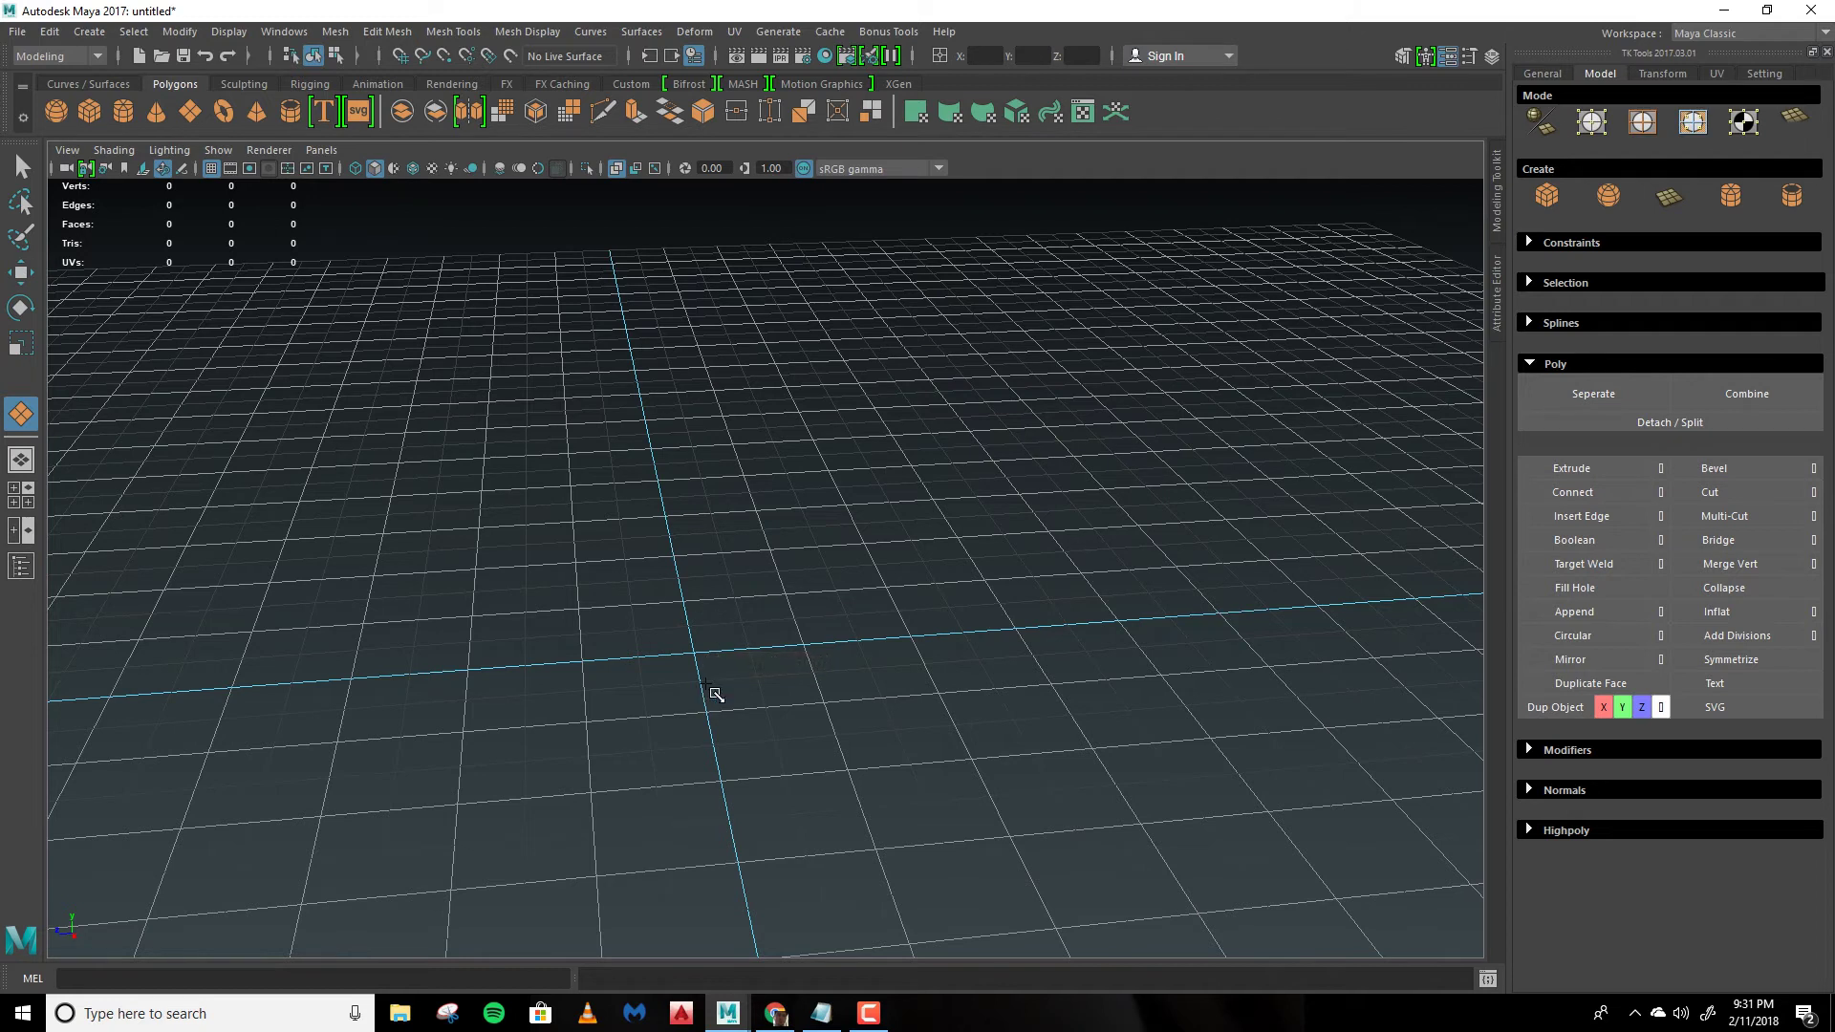
Step: Drag out the grid-snapped plane pPlane1 near the grid centre with X held, then switch to Move
key(x)
drag(587, 663, 854, 765)
key(w)
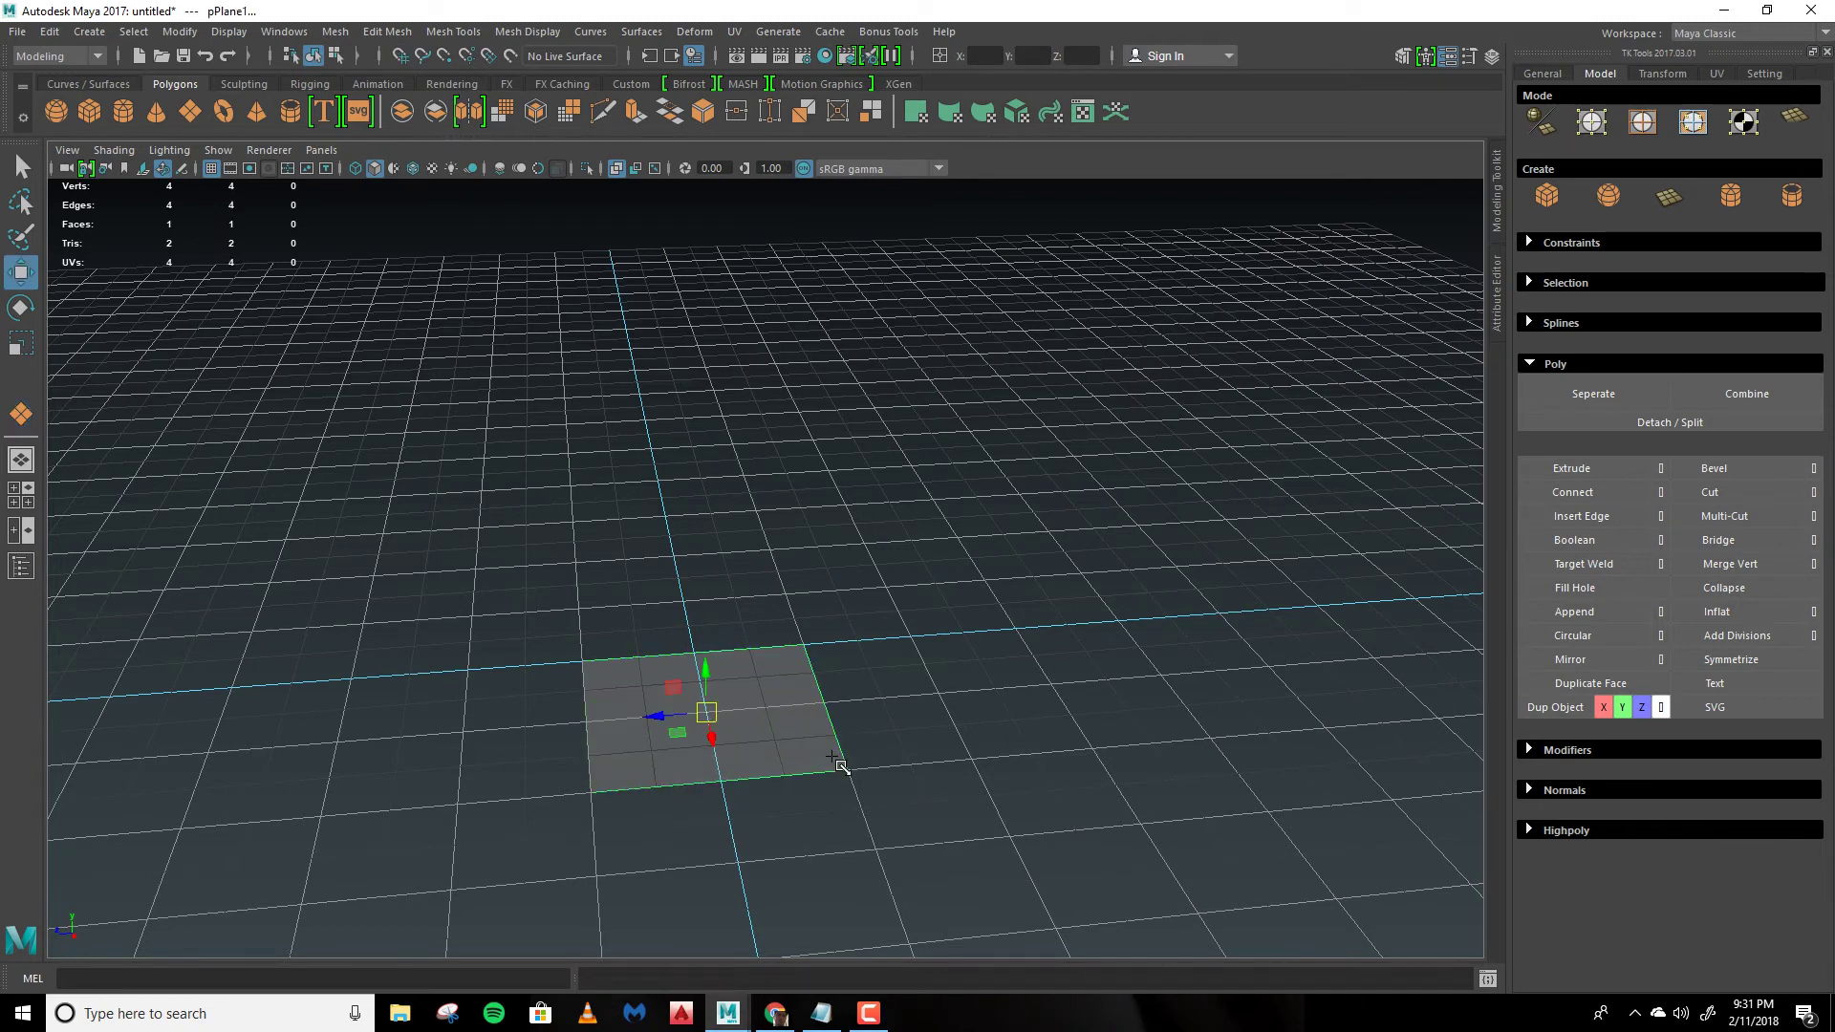
alt+middle_drag(795, 730, 849, 723)
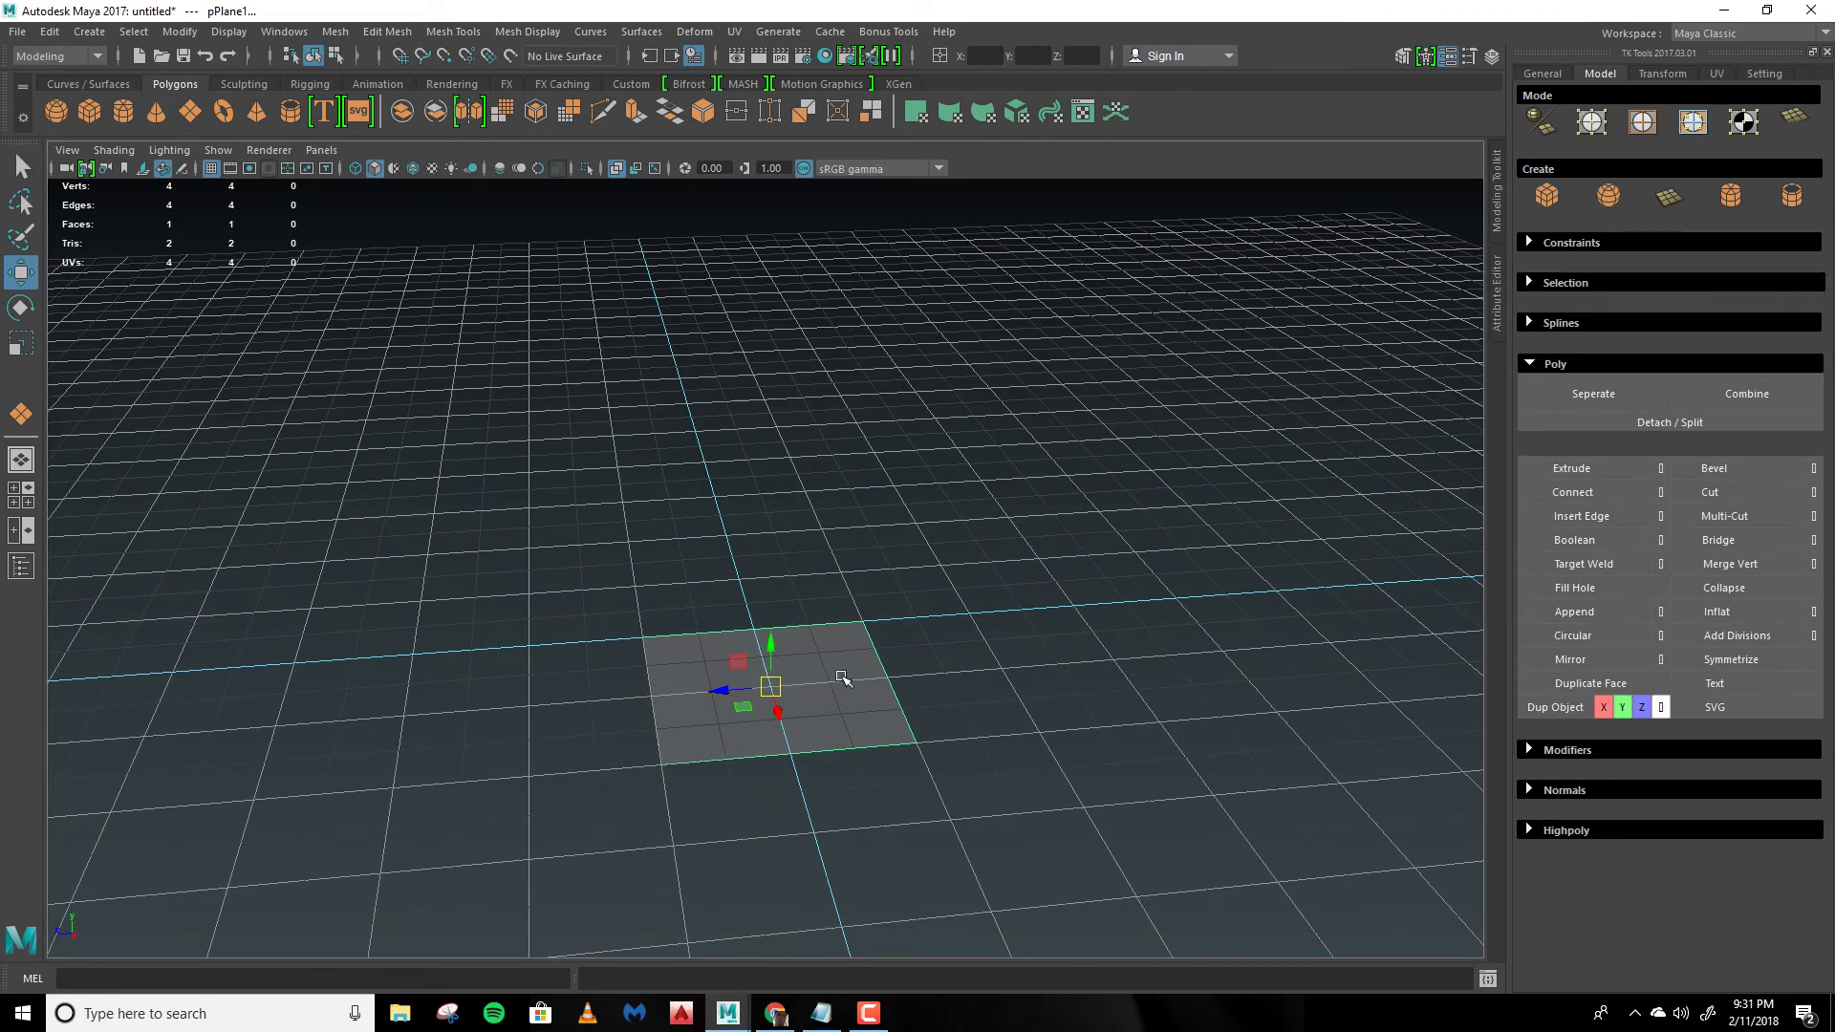
Step: In vertex mode, move pPlane1's top-left corner vertex left along the X axis
key(F9)
click(641, 635)
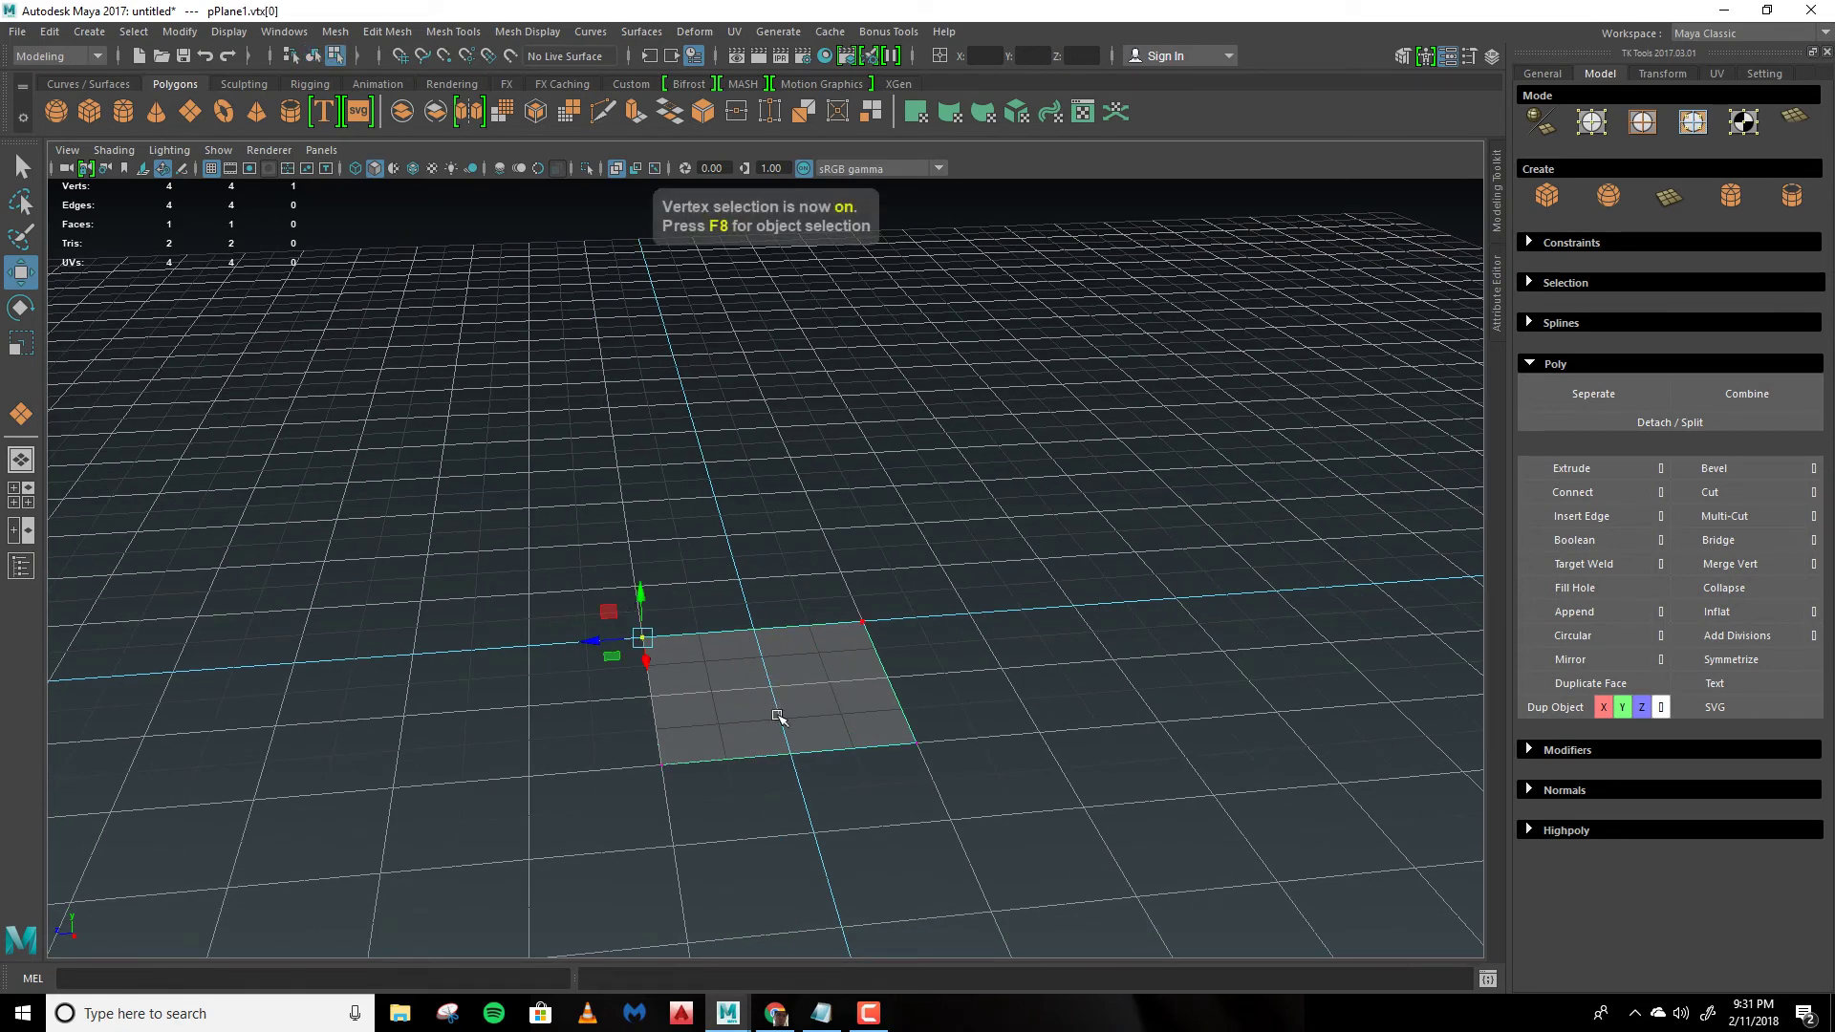
alt+middle_drag(757, 719, 770, 733)
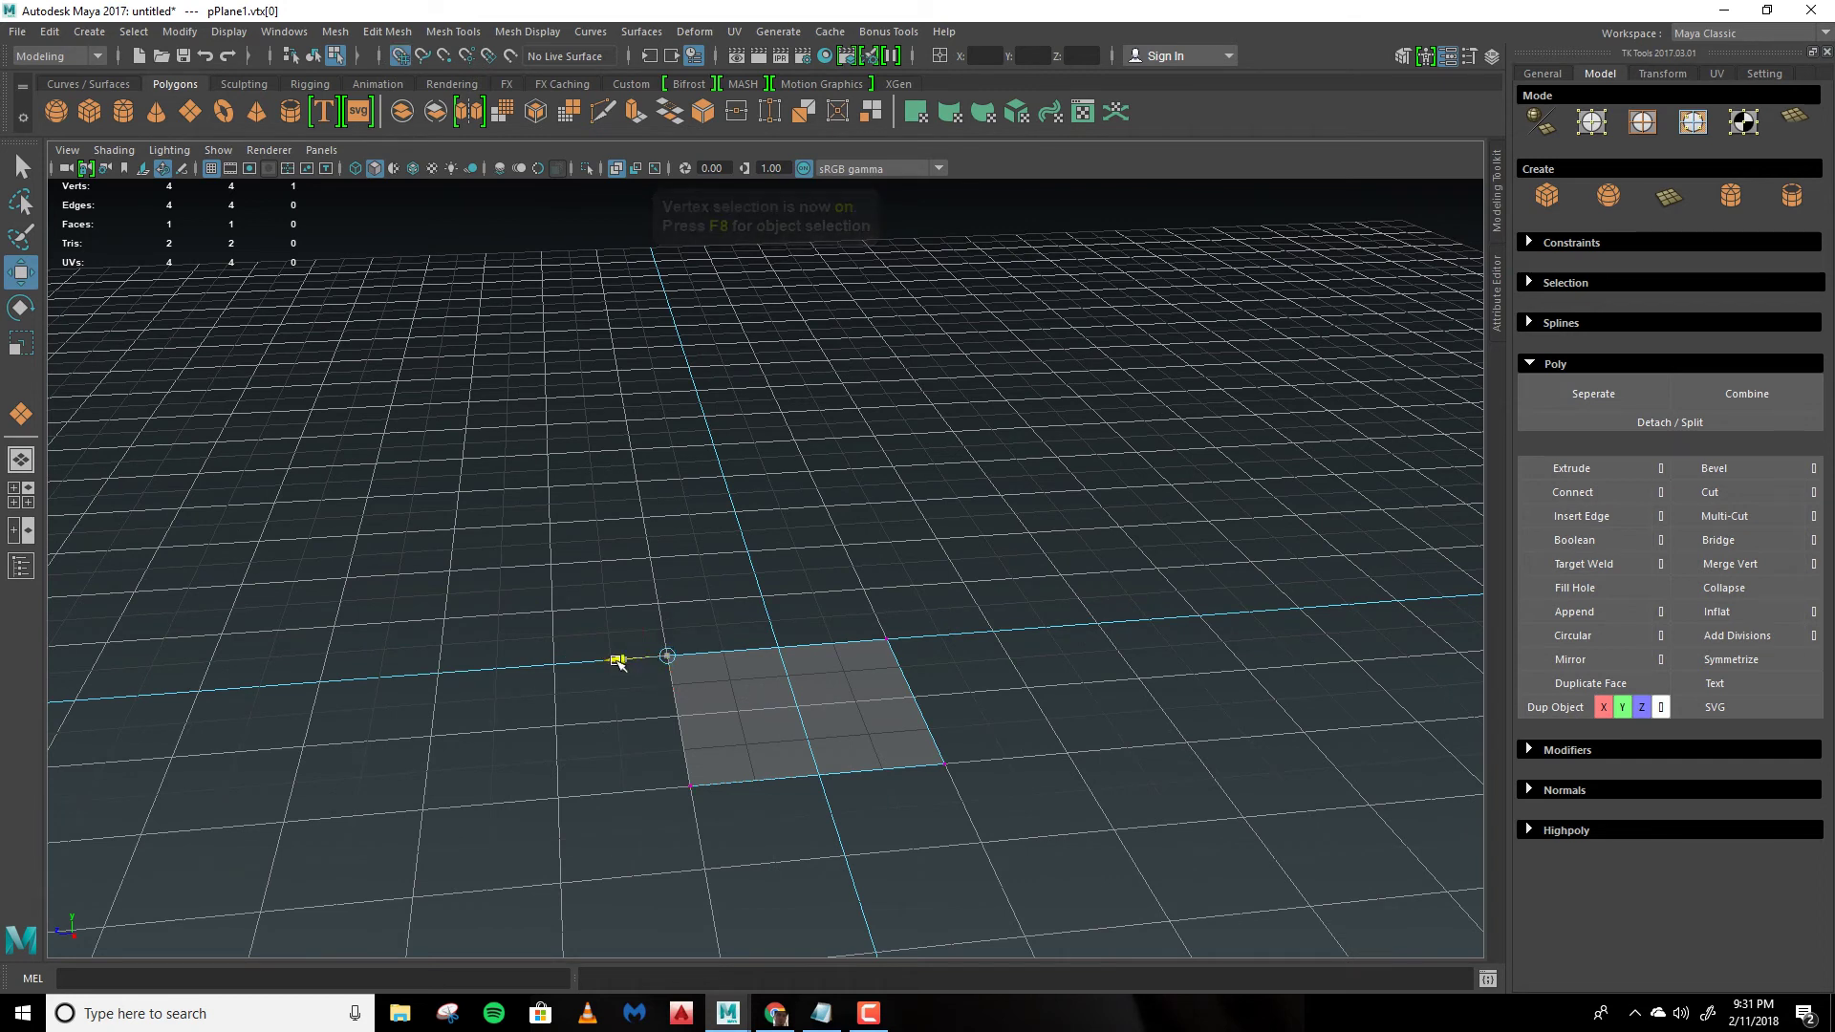
drag(623, 660, 733, 669)
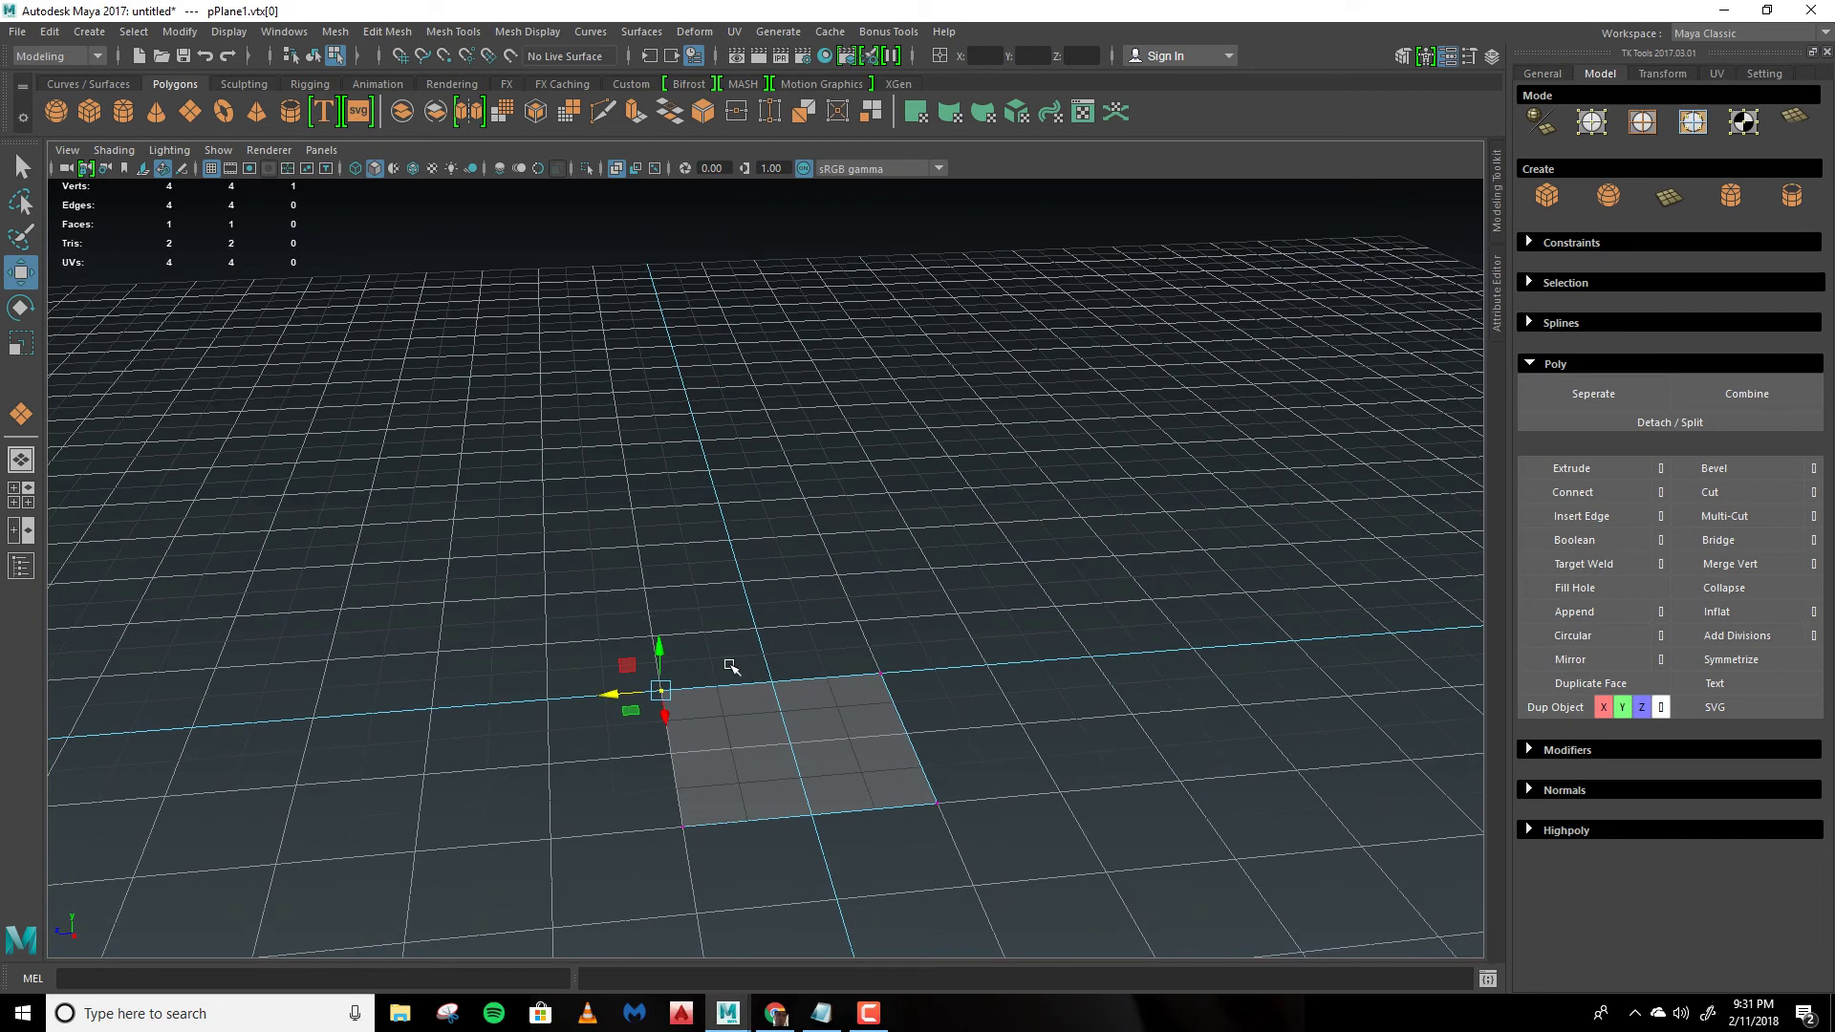
Step: Leave Snap to grids on and slide the corner vertex between grid points along X
click(400, 55)
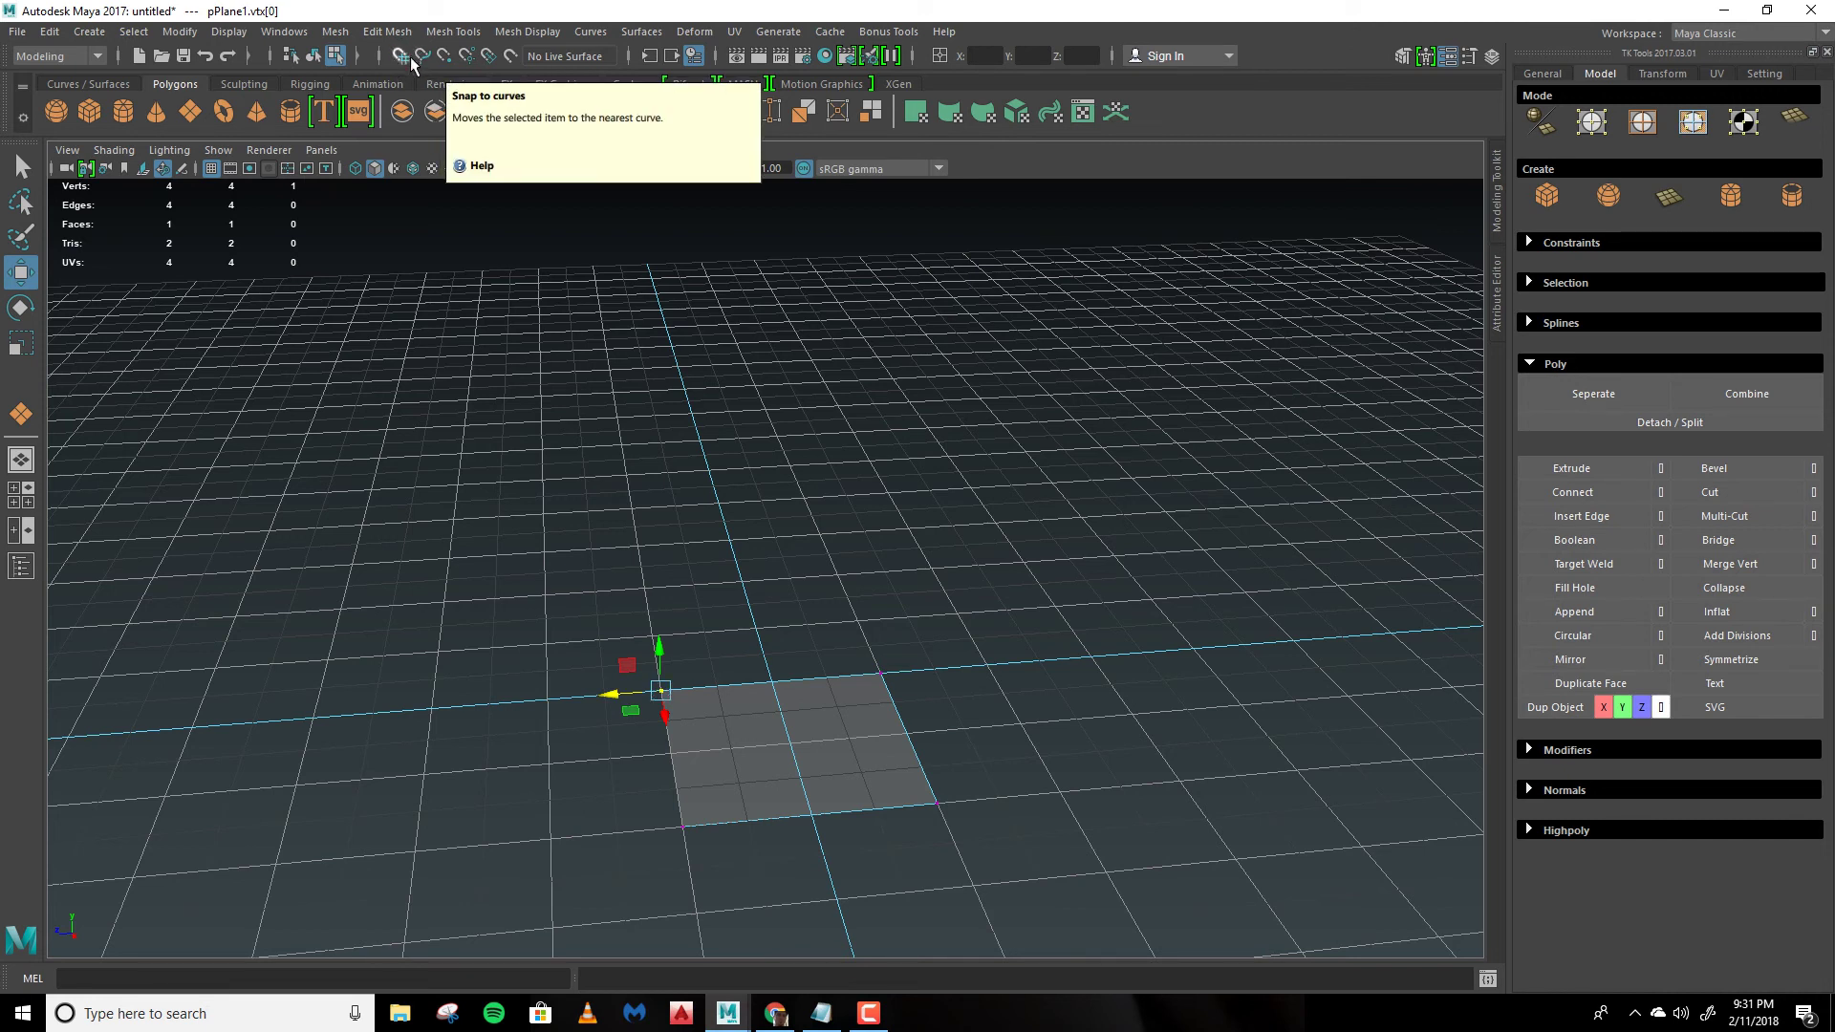
click(401, 57)
click(403, 58)
click(403, 58)
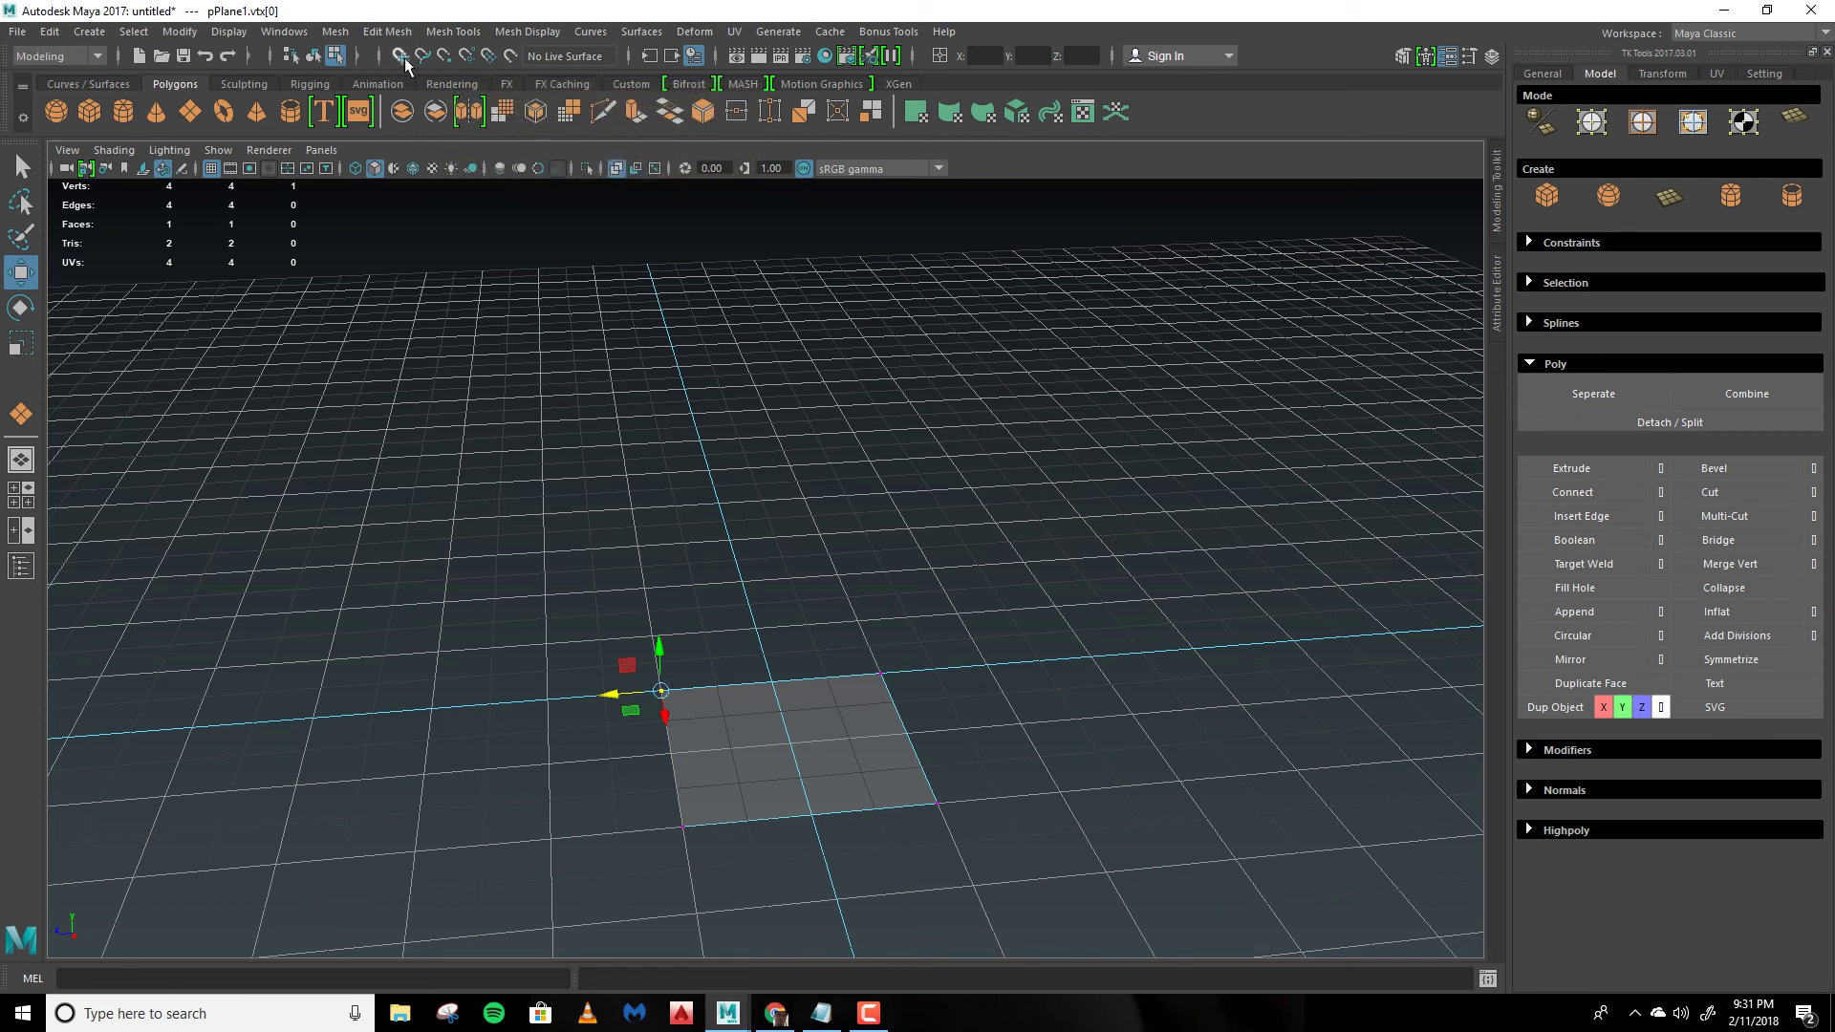
click(403, 58)
click(409, 59)
click(409, 59)
click(406, 60)
drag(622, 701, 684, 701)
alt+middle_drag(674, 778, 663, 743)
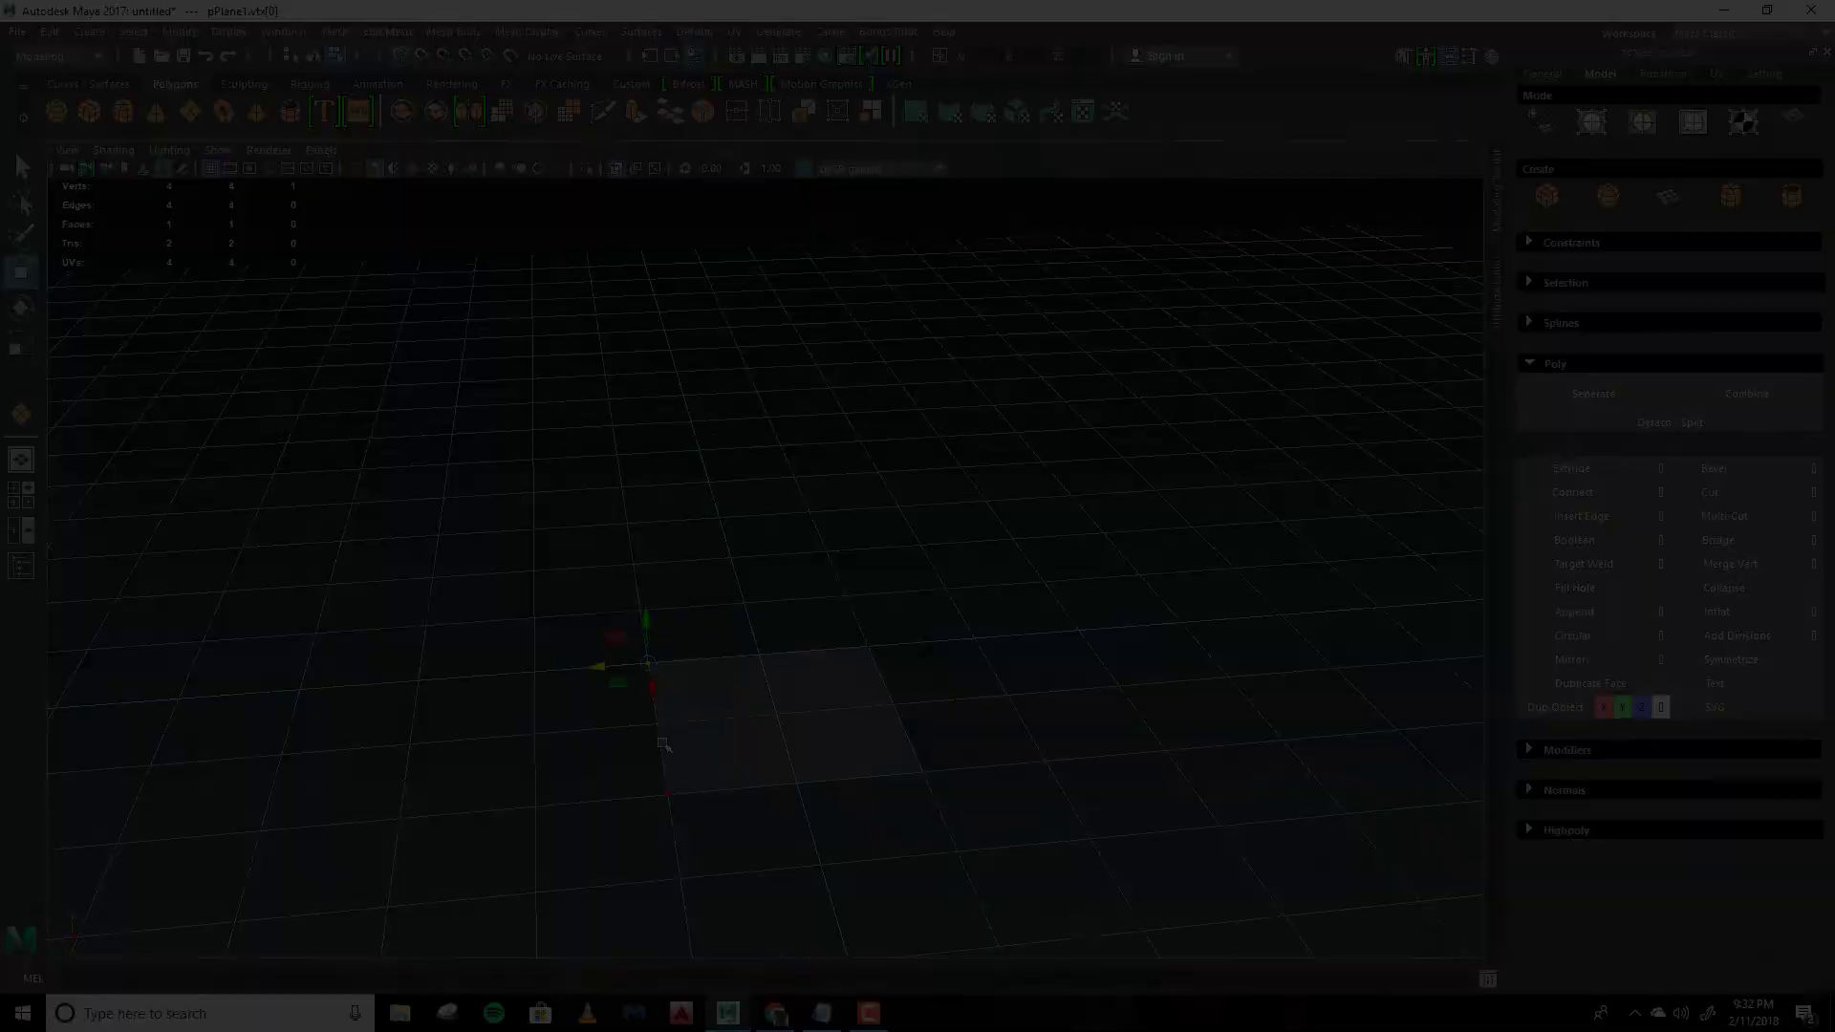